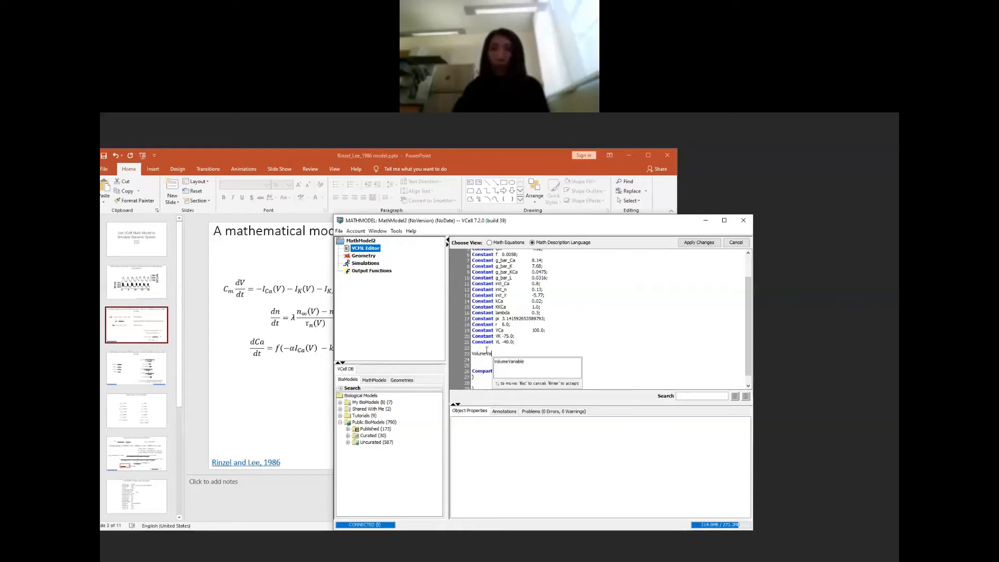
Step: Declare a VolumeVariable named V below the constants in the math description
key(Down)
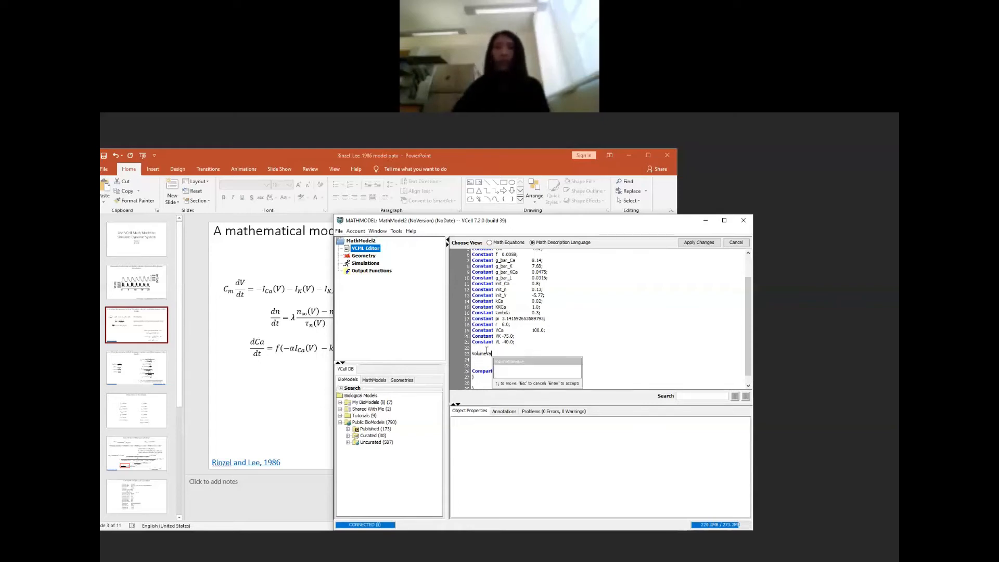
key(Return)
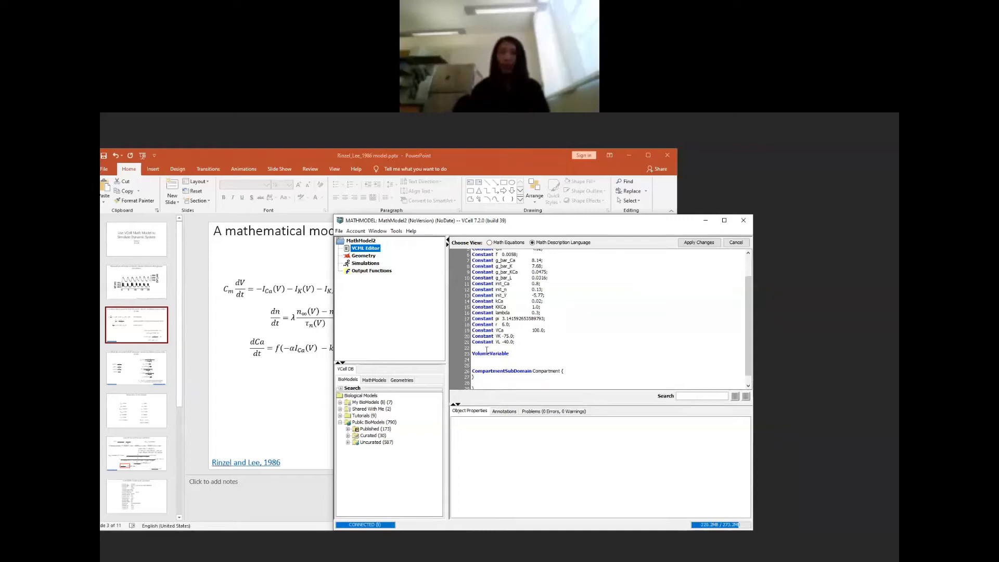
text(V)
key(ctrl+space)
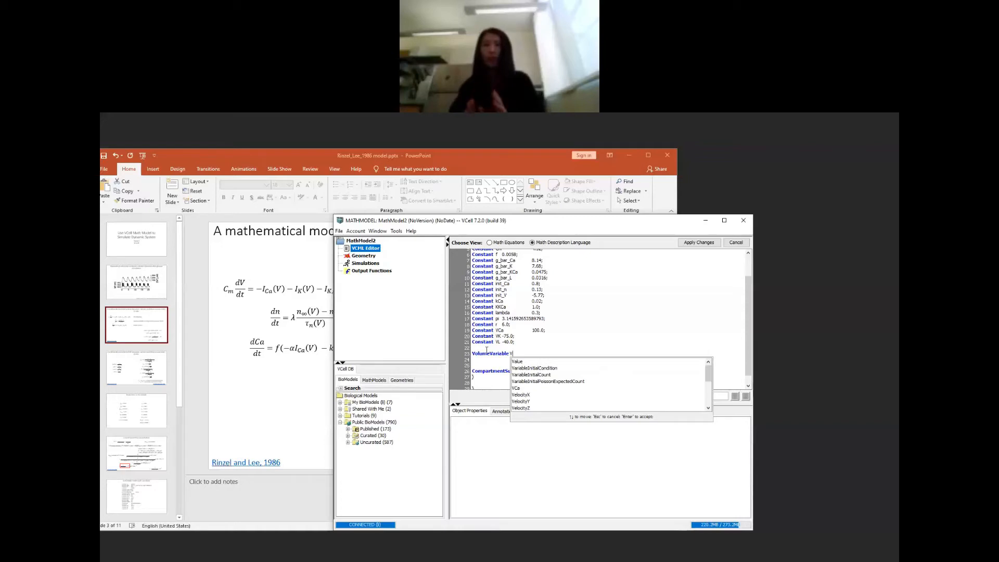
key(Escape)
key(Return)
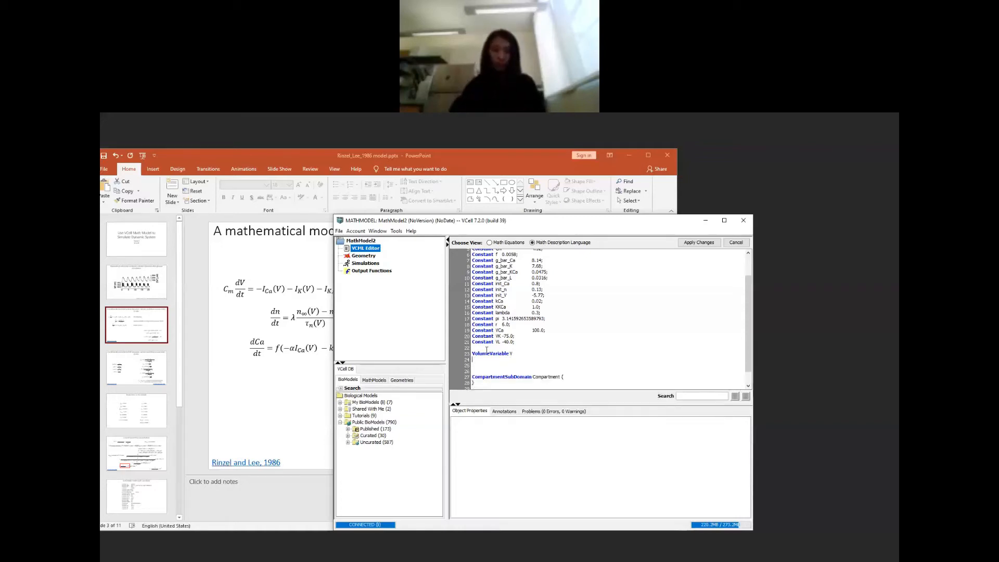
Step: Declare a second VolumeVariable named Ca on the line below V
text(vOLUME)
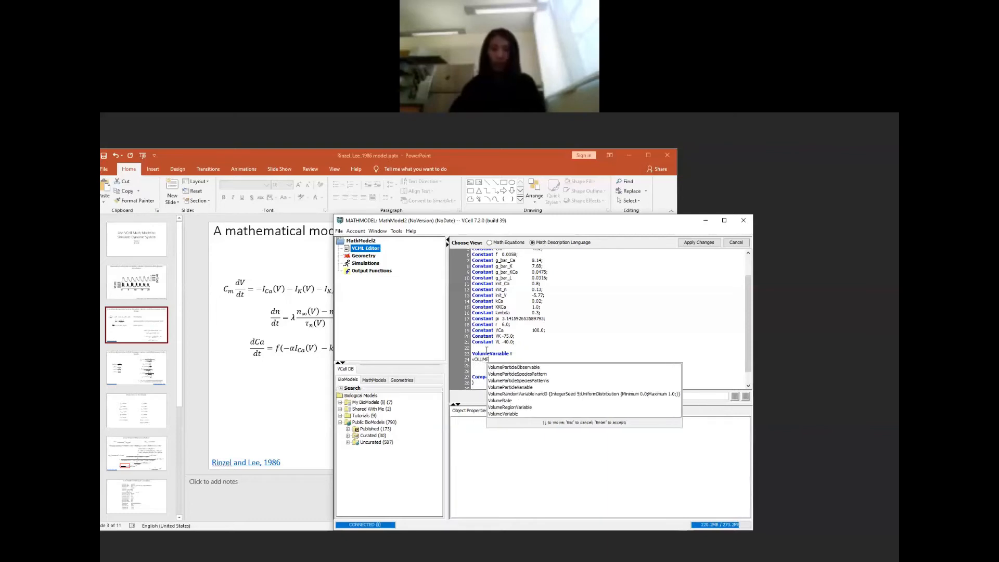
key(Down)
key(Down)
key(Down)
key(Down)
key(Down)
key(Down)
key(Down)
key(Down)
key(Return)
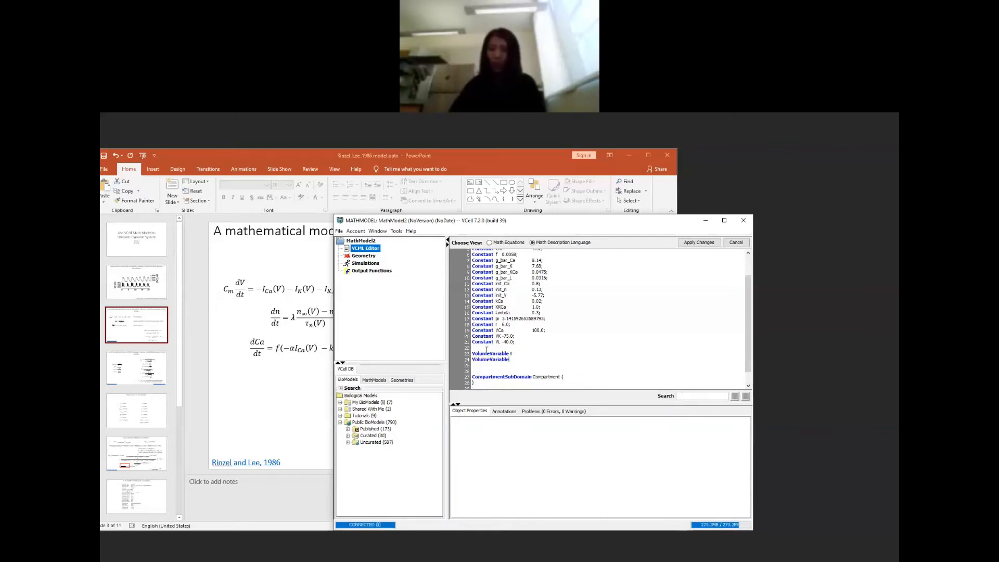
text(cA)
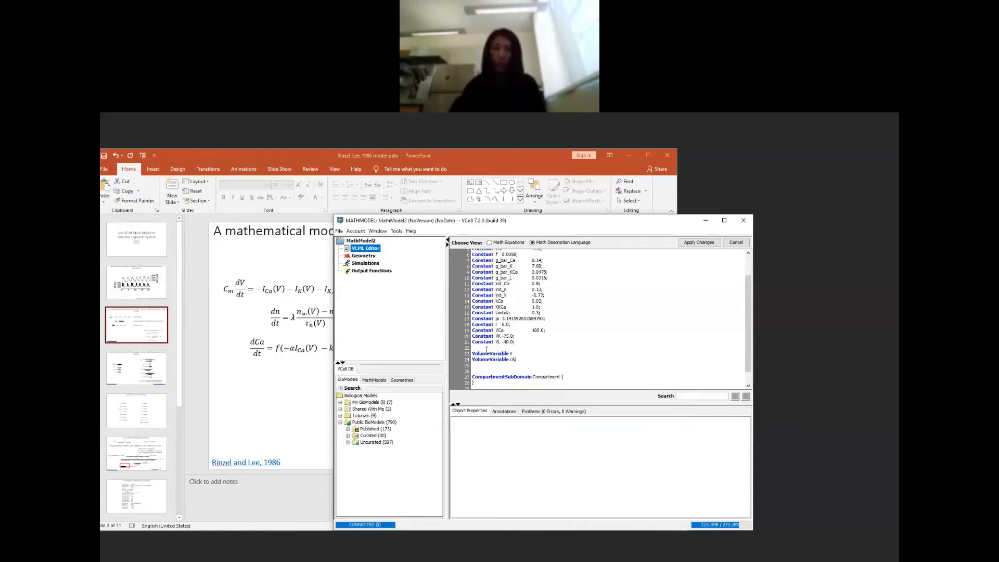
key(BackSpace)
key(BackSpace)
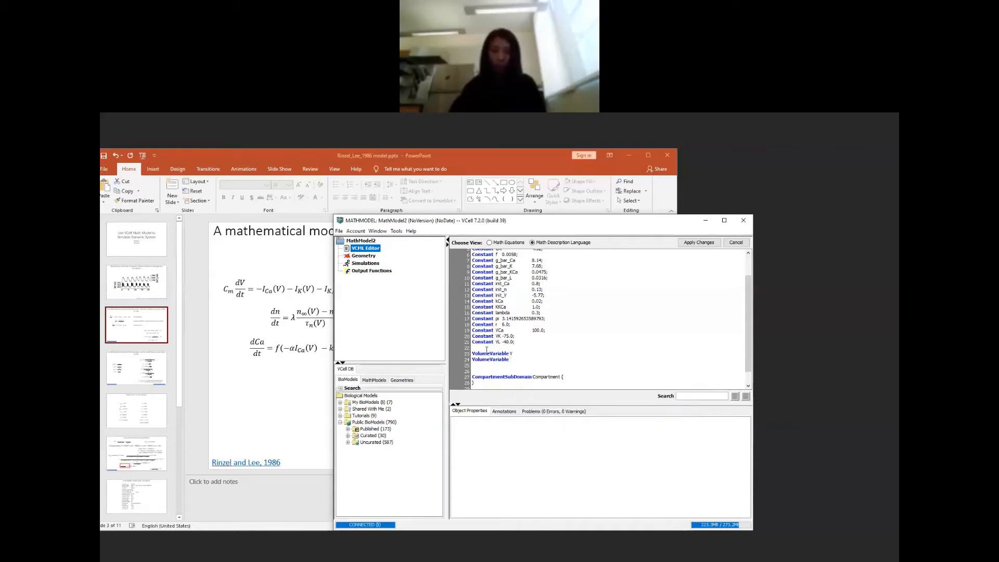
text(c)
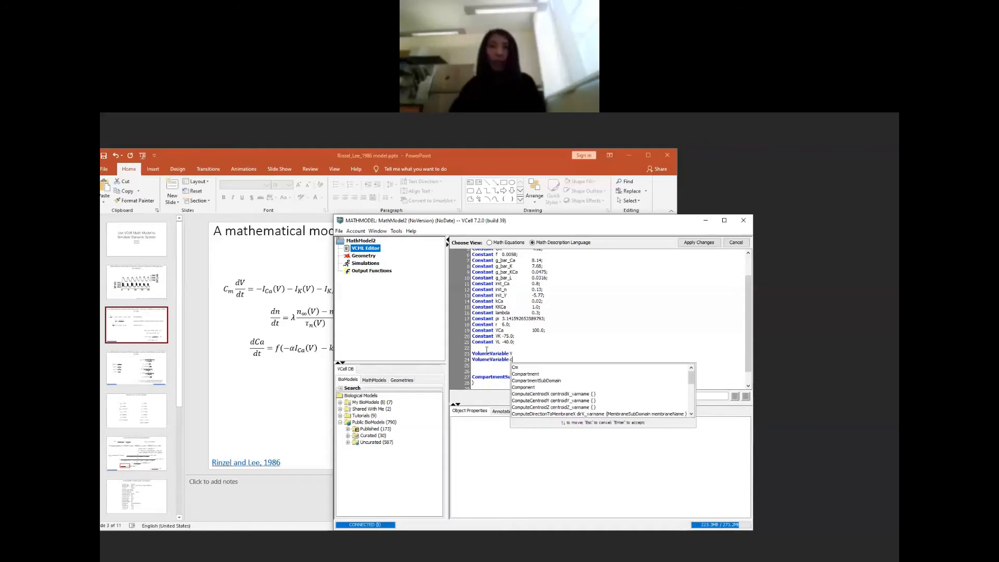
key(BackSpace)
text(Ca)
key(Return)
Step: Declare a third VolumeVariable named n below Ca and apply the changes to the math description
text(Volu)
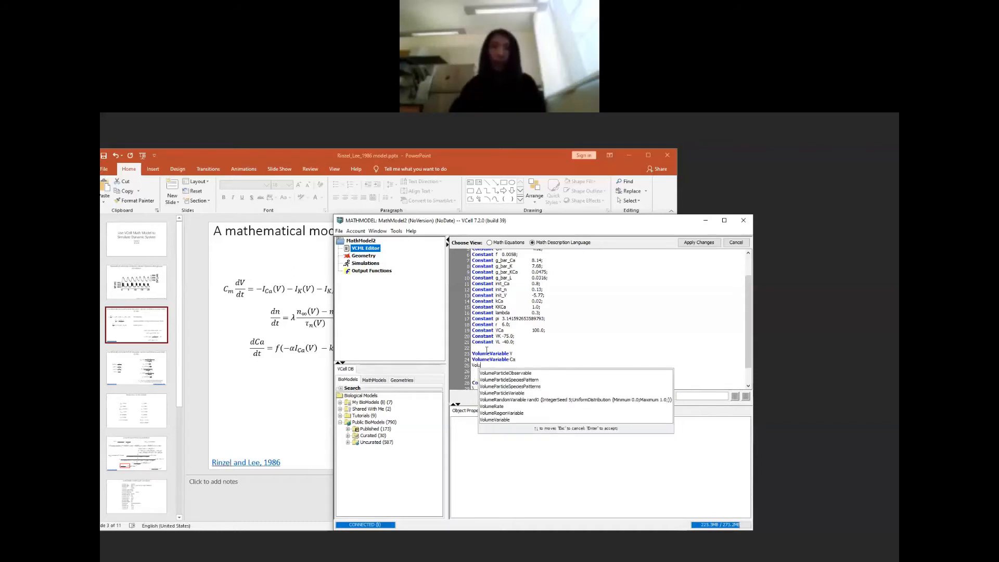
key(Down)
key(Down)
key(Down)
key(Down)
key(Down)
key(Down)
key(Down)
key(Down)
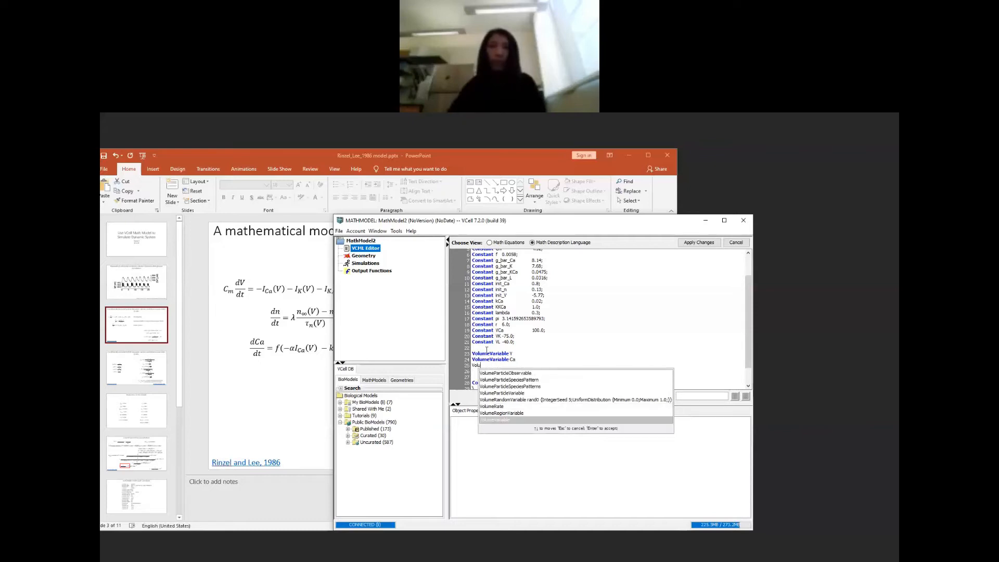
key(Return)
text(n)
key(Return)
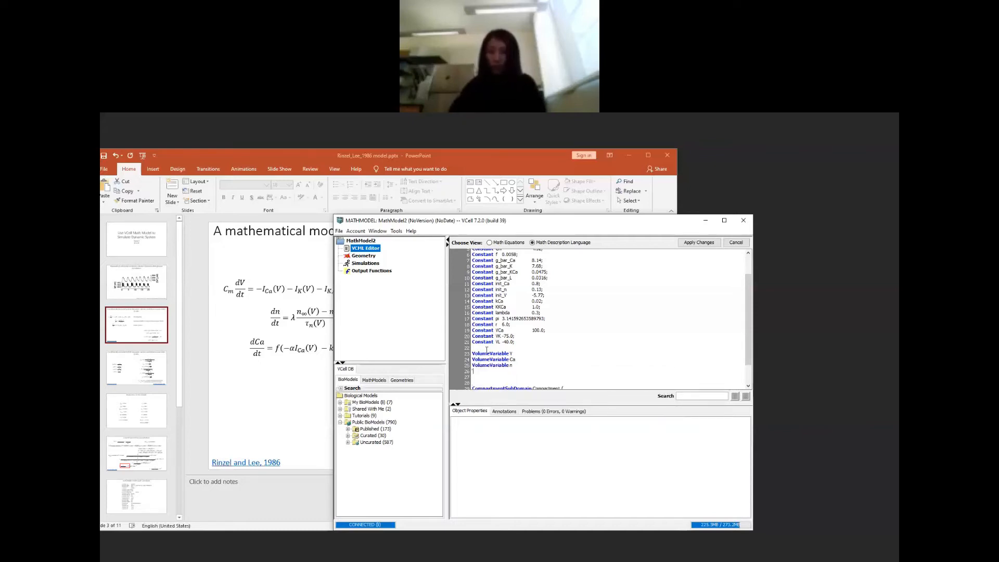
click(701, 243)
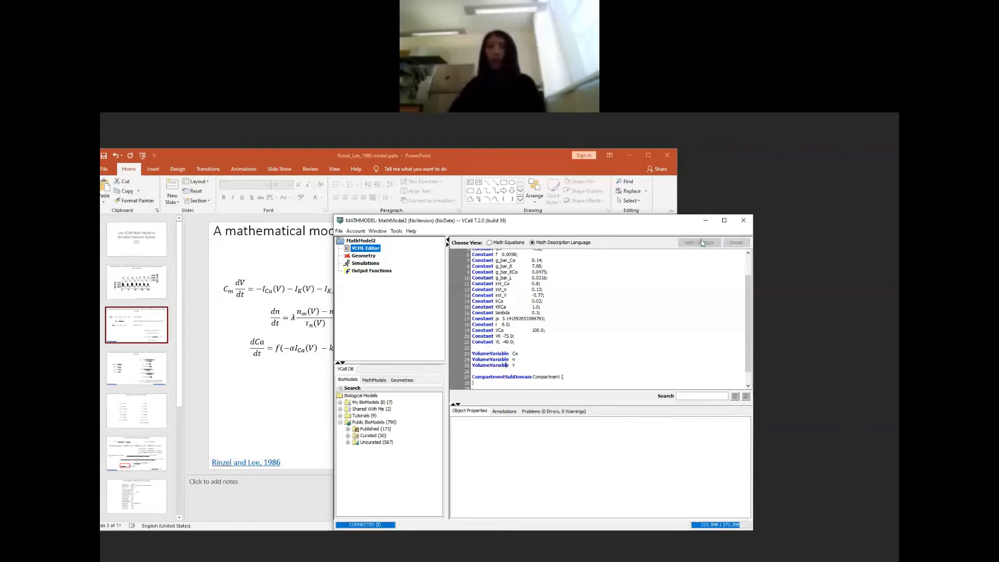
Step: Save the math model under the new name "example"
click(339, 231)
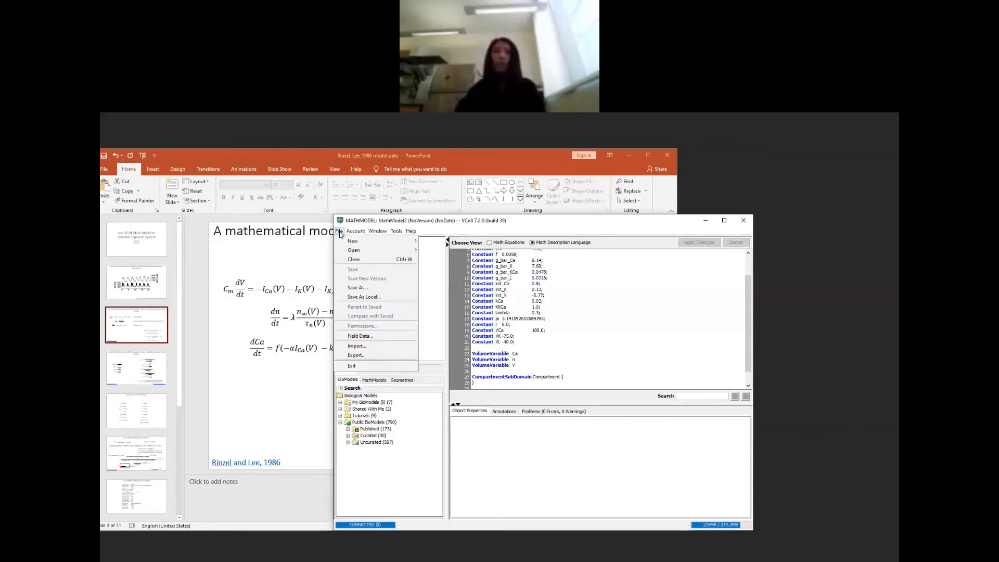
click(355, 288)
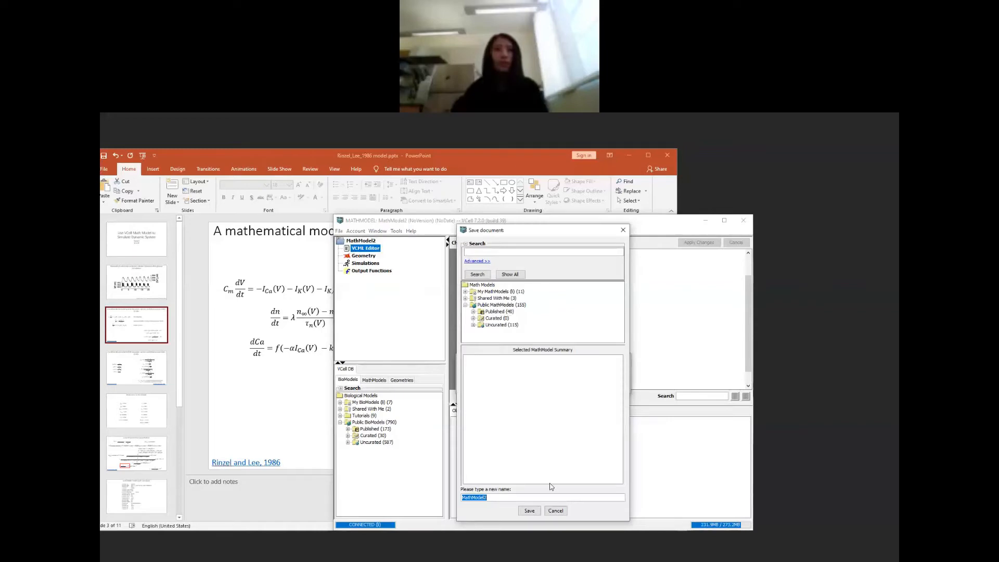
text(exma)
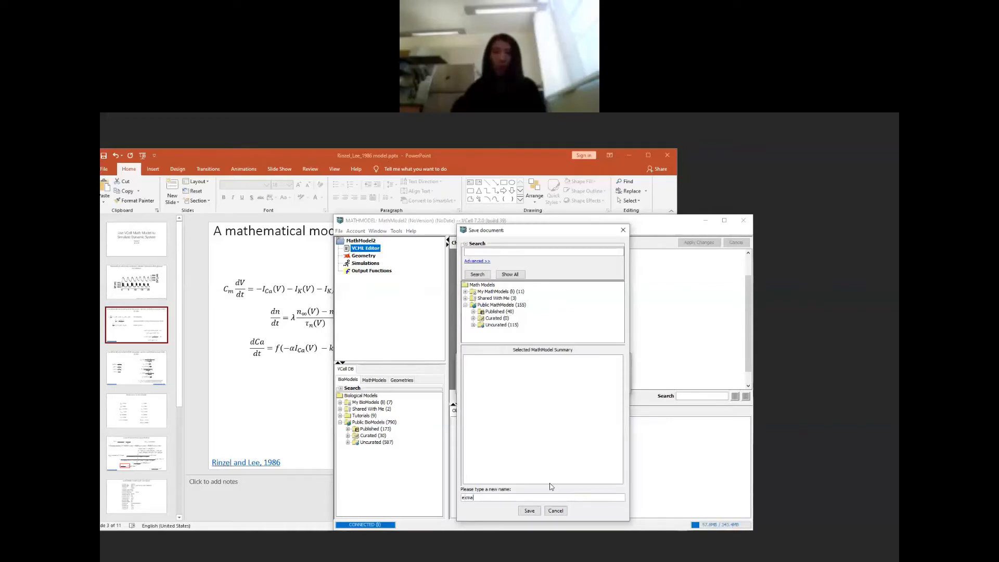
key(BackSpace)
key(BackSpace)
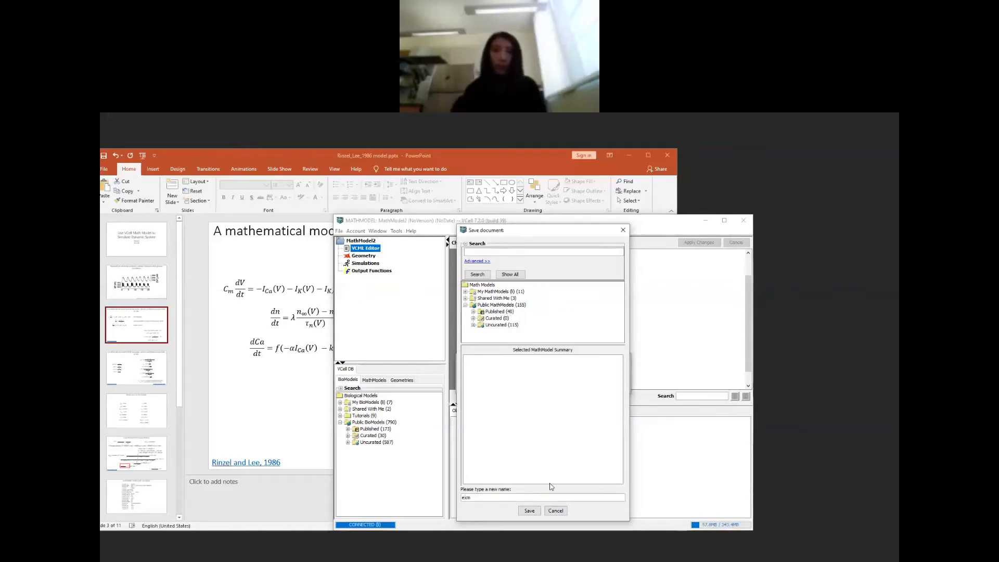
text(mple)
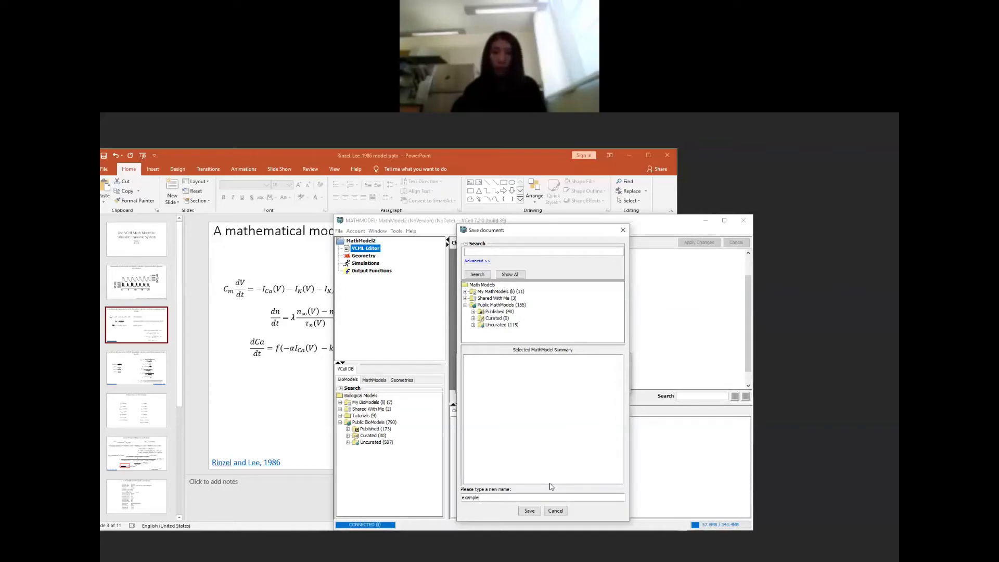
click(529, 511)
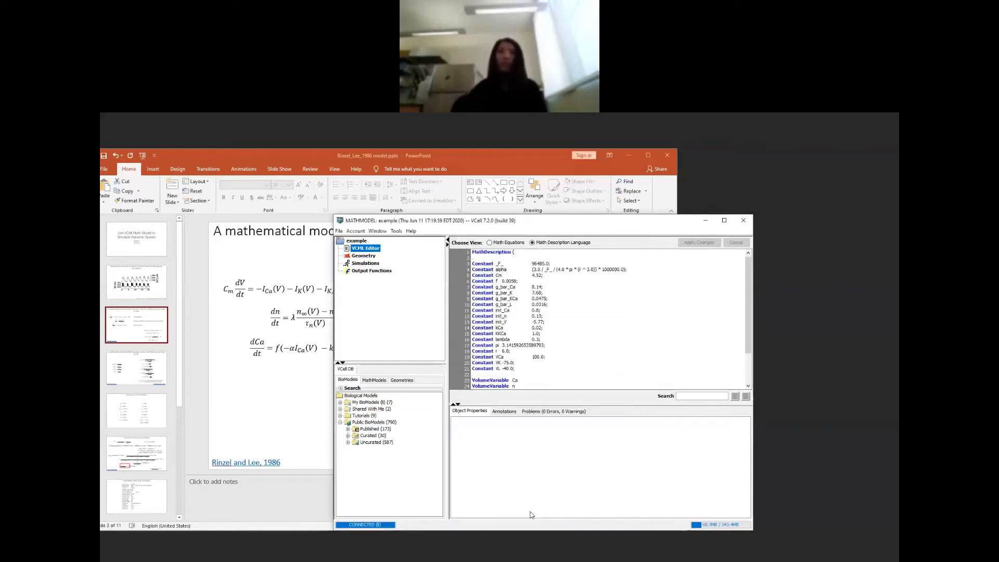
Step: Consult the rate equations slide in PowerPoint, then declare Function vm as V+50 below the VCell volume variables and apply the changes
scroll(593, 313, down, 3)
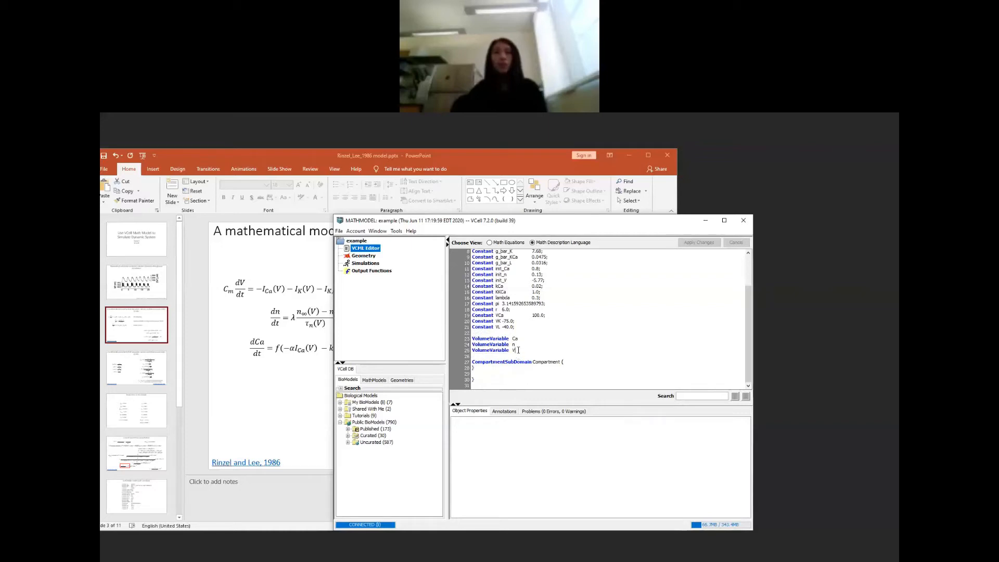
click(128, 317)
scroll(469, 301, down, 1)
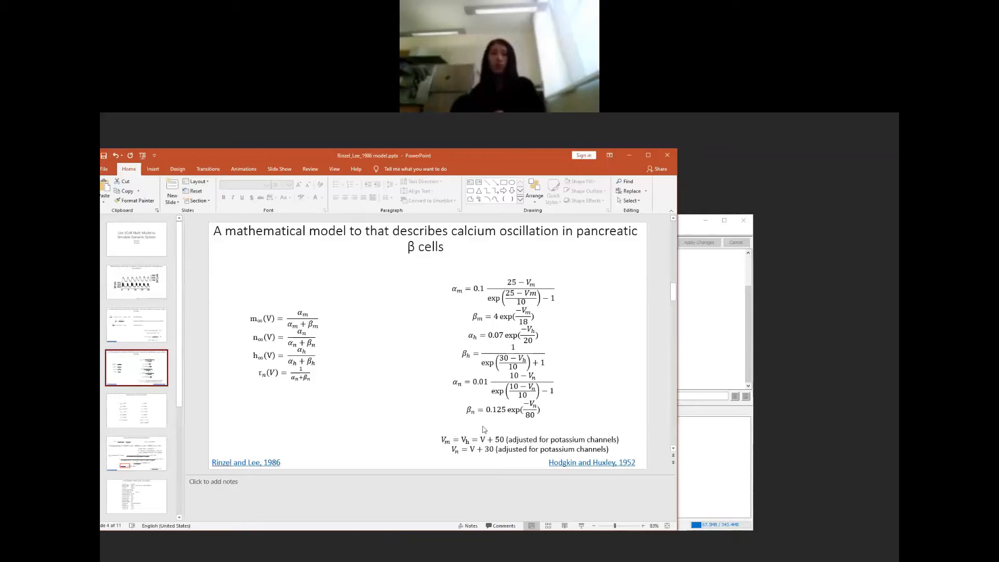
click(711, 334)
text(Fcu)
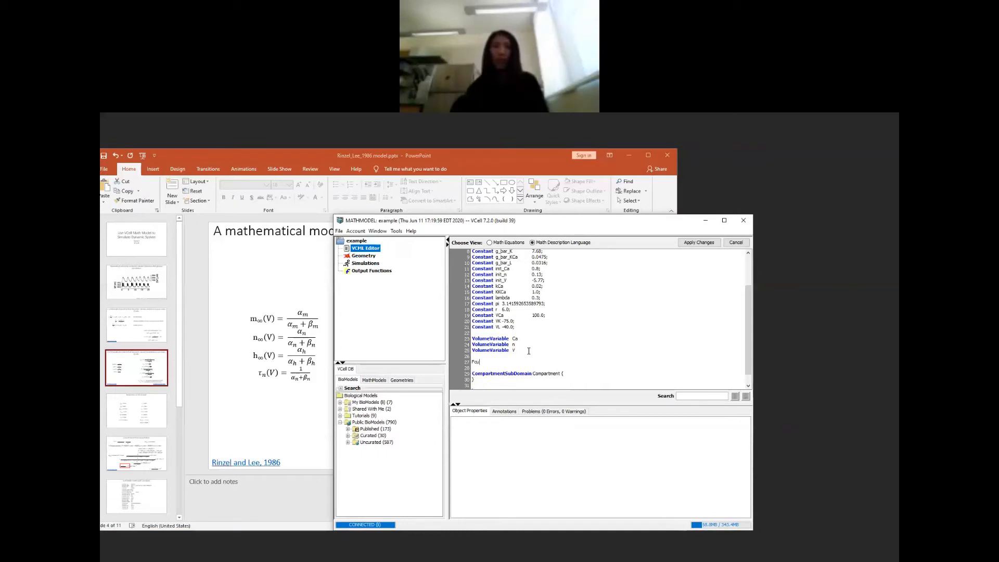
key(BackSpace)
key(BackSpace)
text(unction)
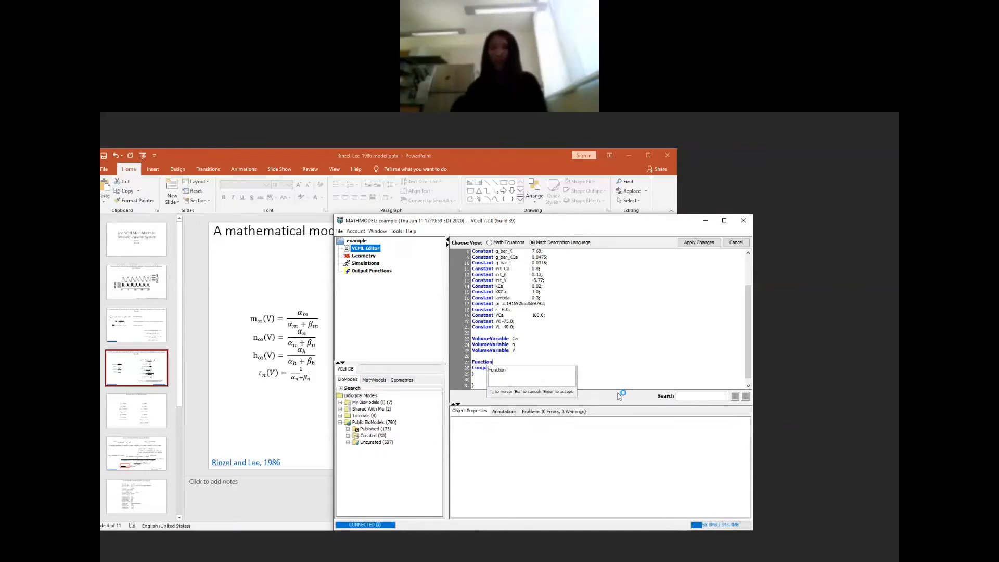
key(Escape)
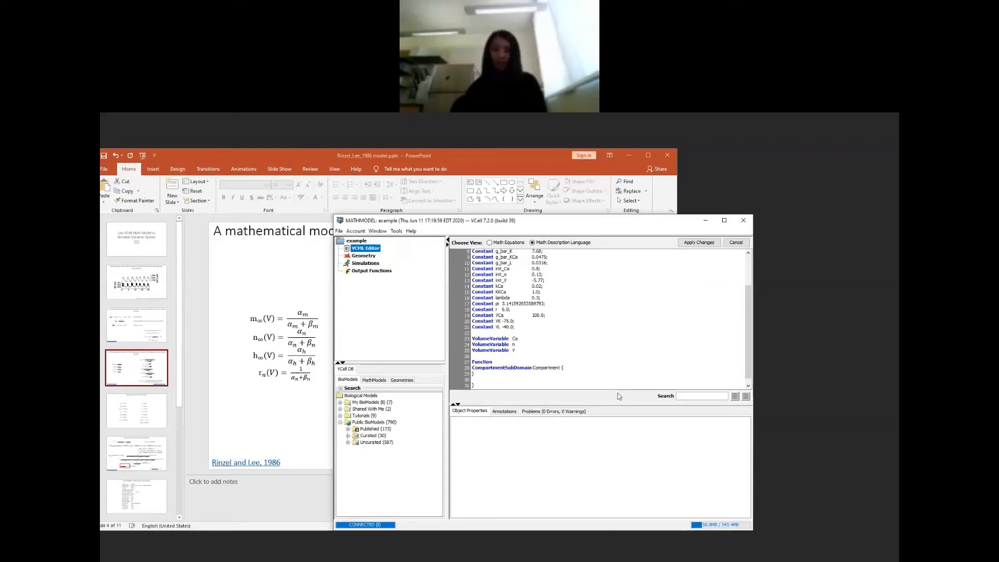
text(Vm)
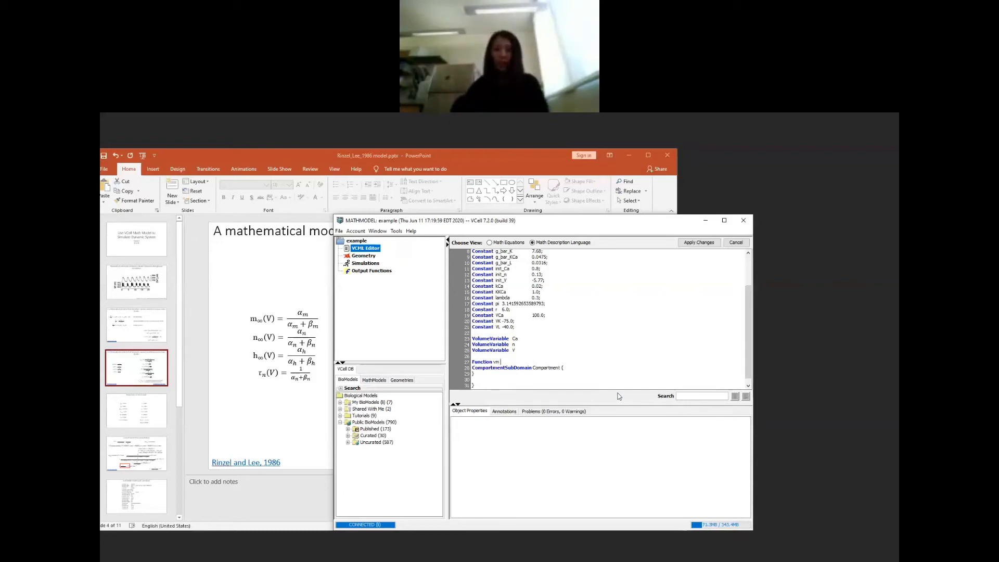
text( V)
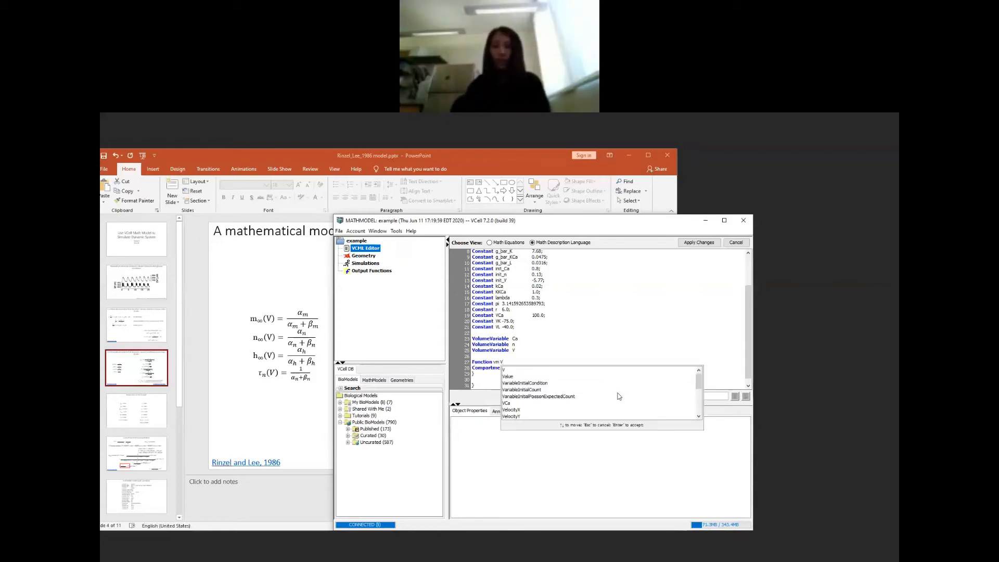
text(+50)
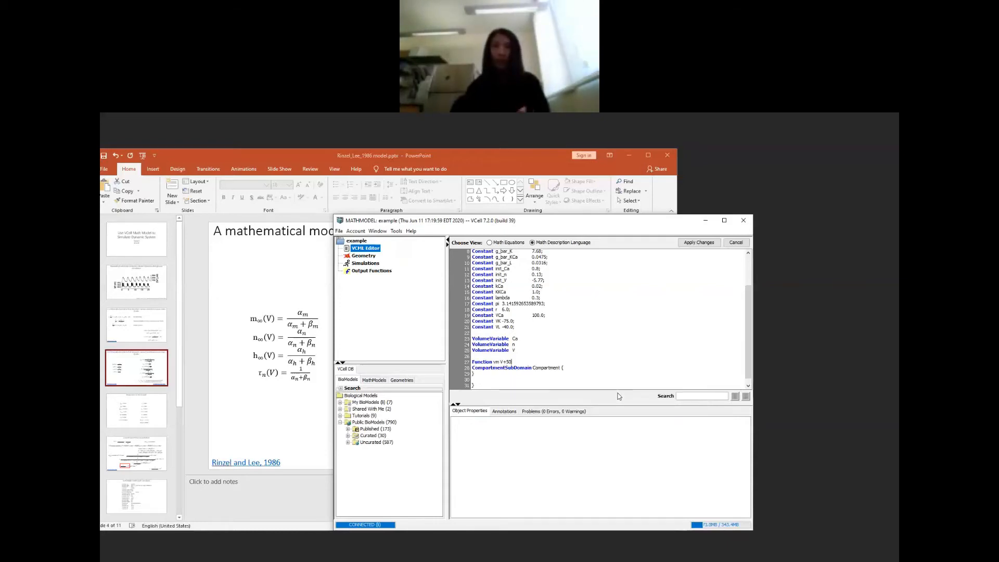
text(;)
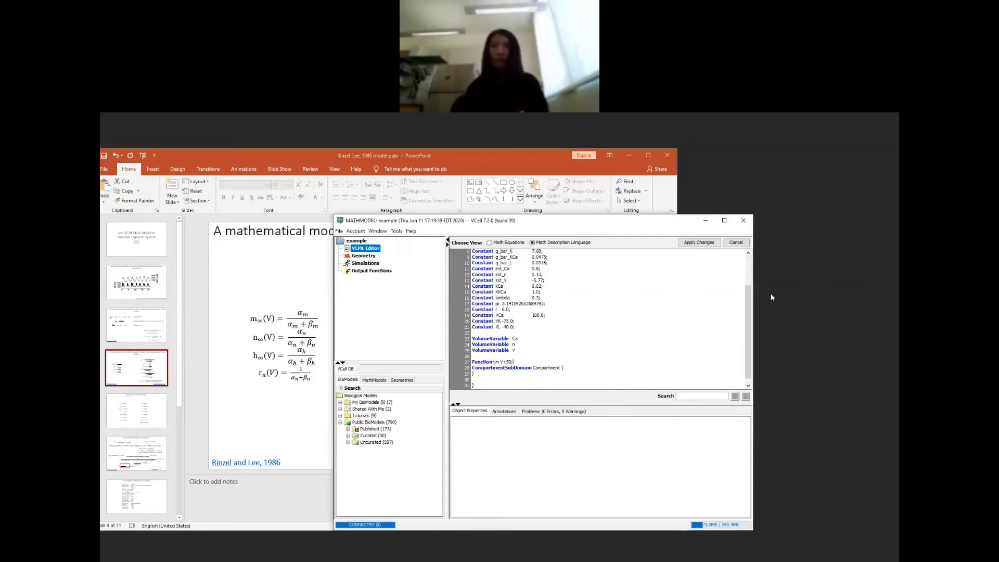
click(699, 243)
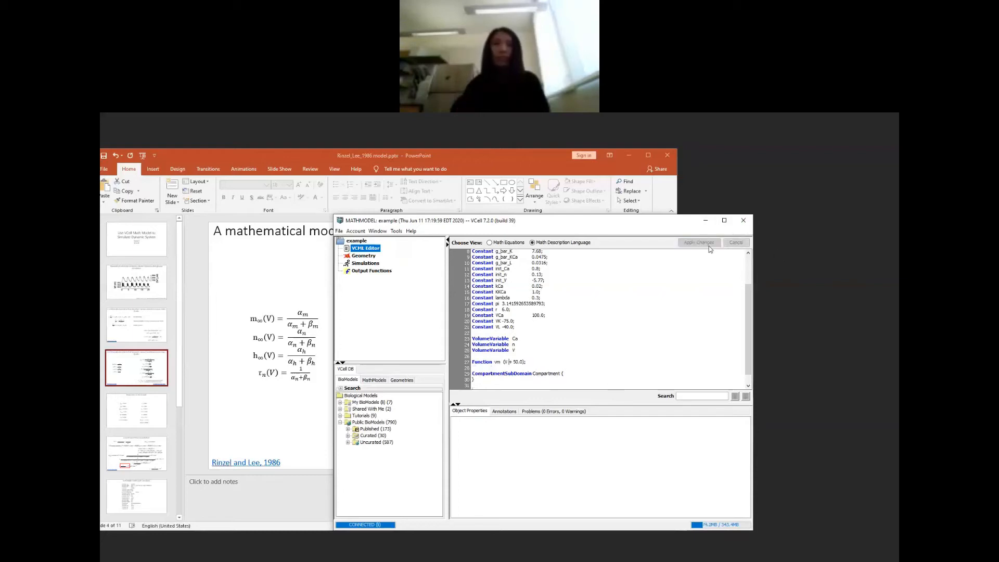
Step: Copy all function definitions, alphah through vn, from the PowerPoint slide "VCell Math model code: variables and function"
click(134, 495)
scroll(127, 458, down, 3)
click(149, 378)
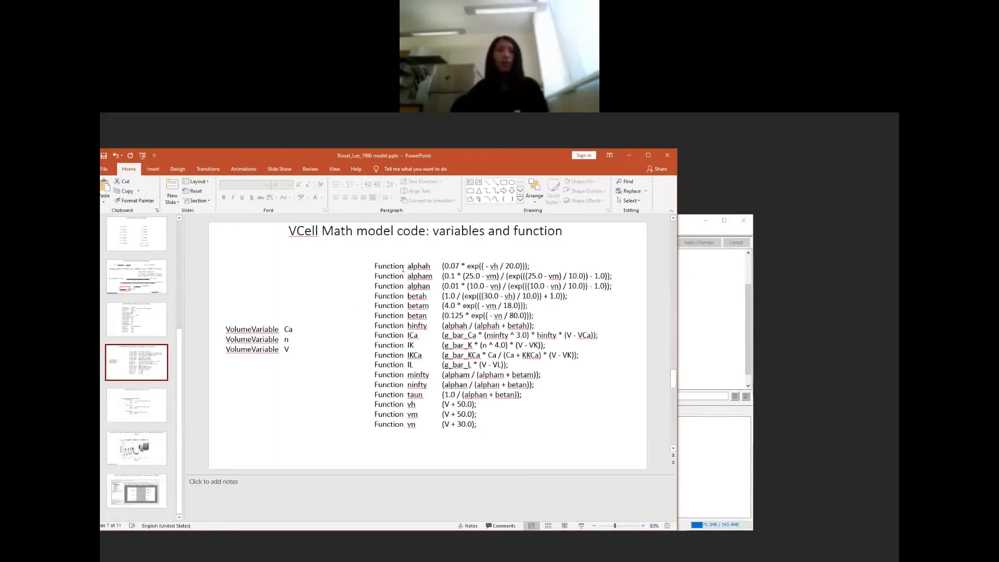
drag(375, 265, 545, 455)
key(ctrl+c)
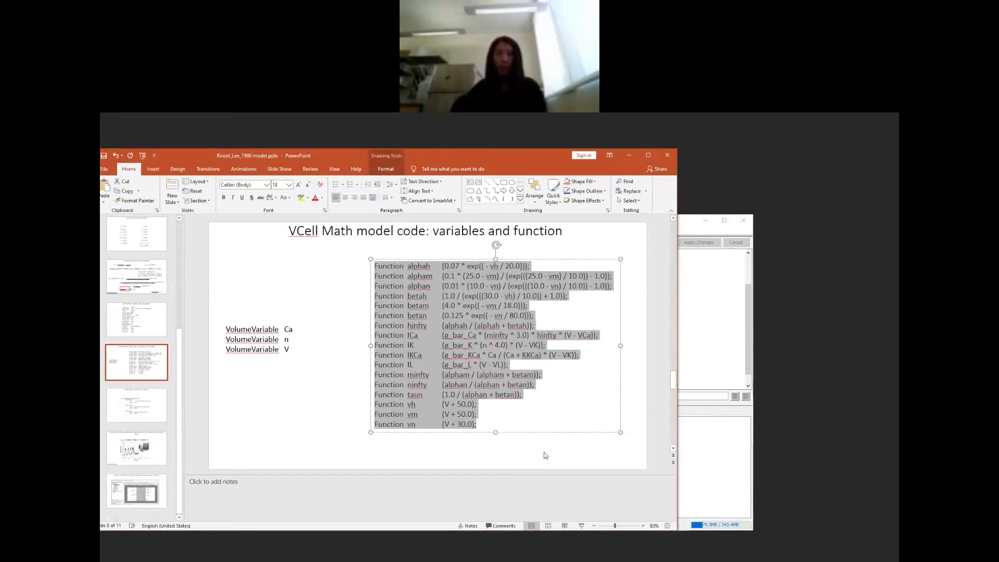
Step: Replace the vm function line in the VCell math description with the copied function definitions and apply the changes
click(712, 310)
triple_click(481, 361)
key(ctrl+v)
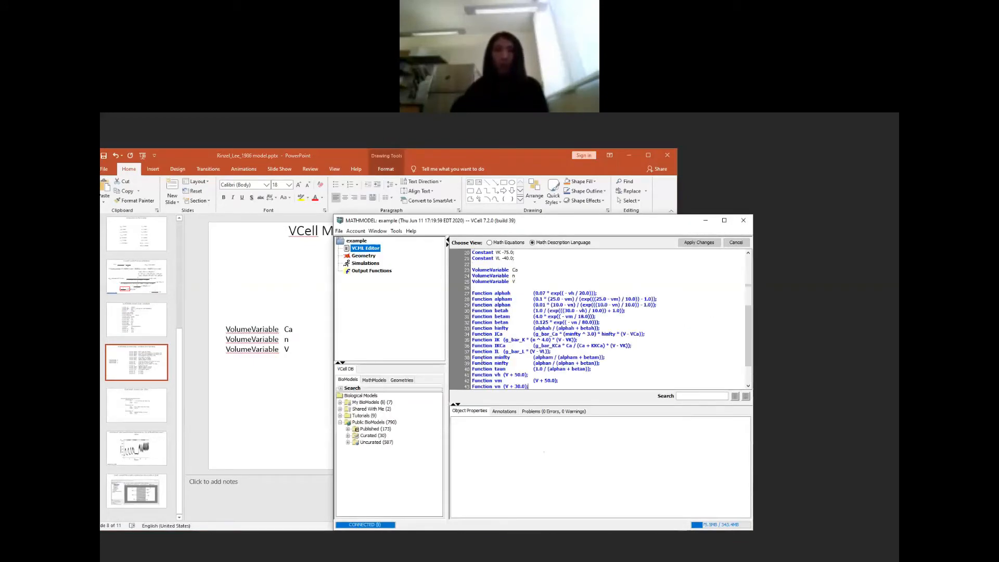
click(687, 242)
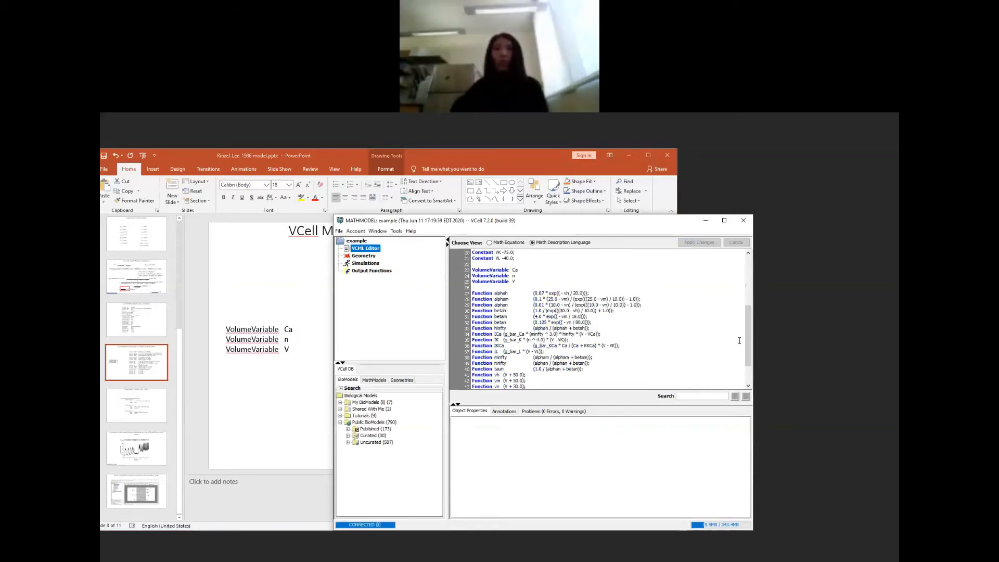
Step: Add the comment //potential shift after the vn function definition and apply the changes
scroll(748, 338, down, 2)
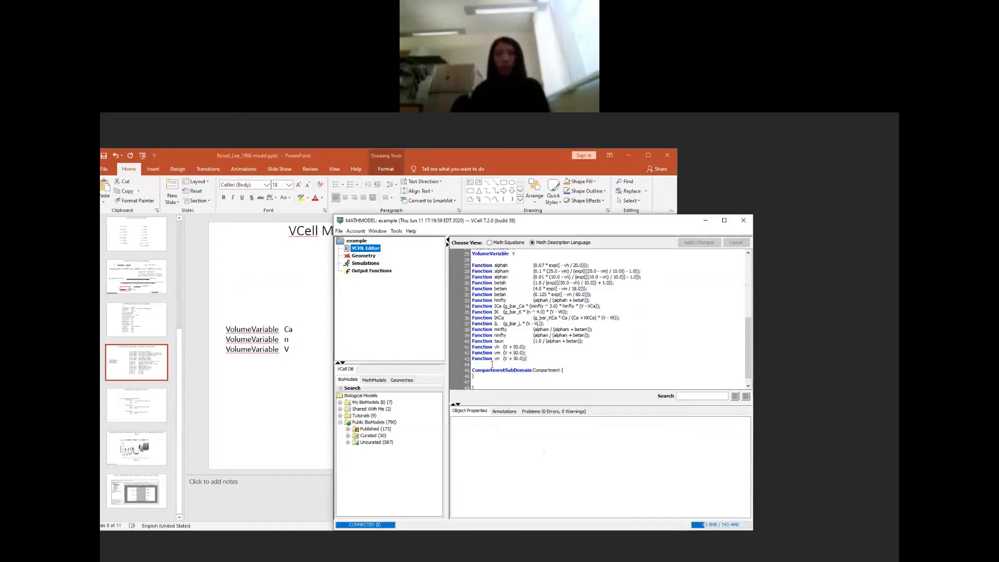
text(//)
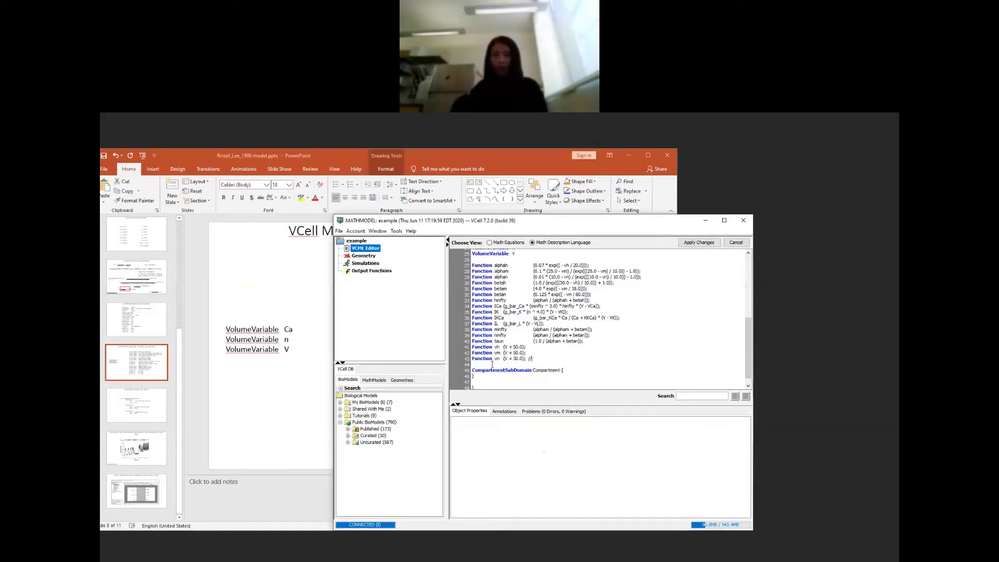
text(potena)
text(ial)
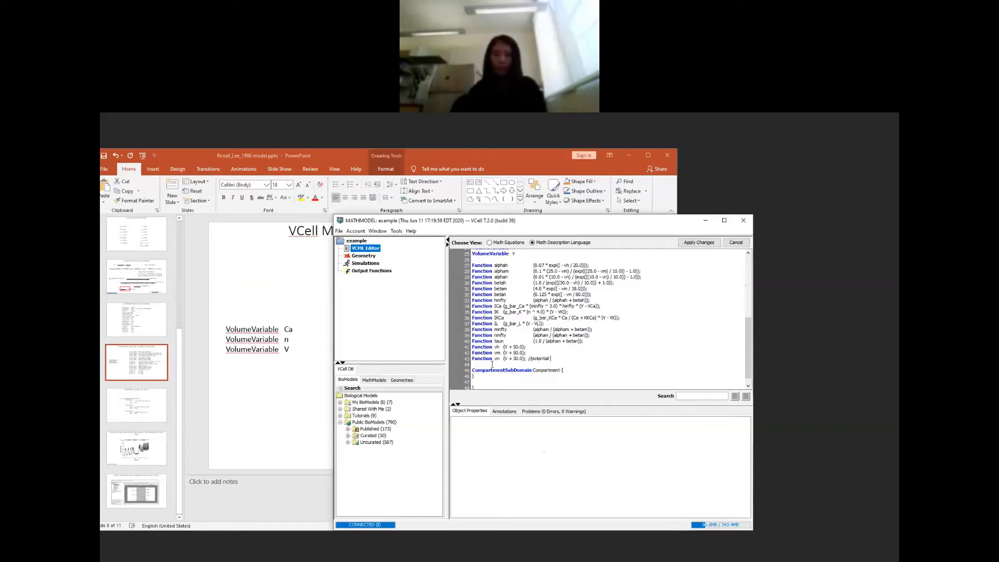
text( shift)
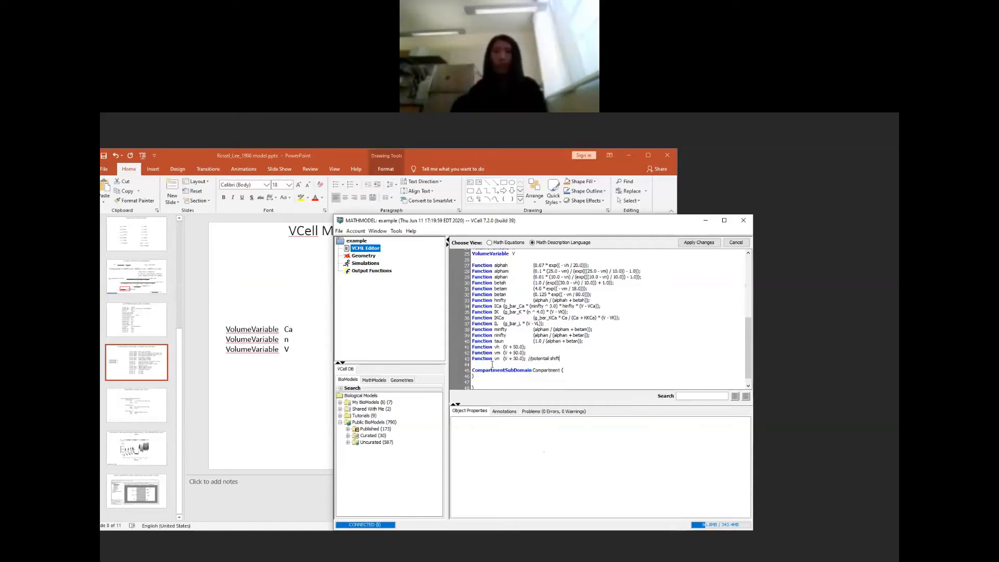
click(692, 243)
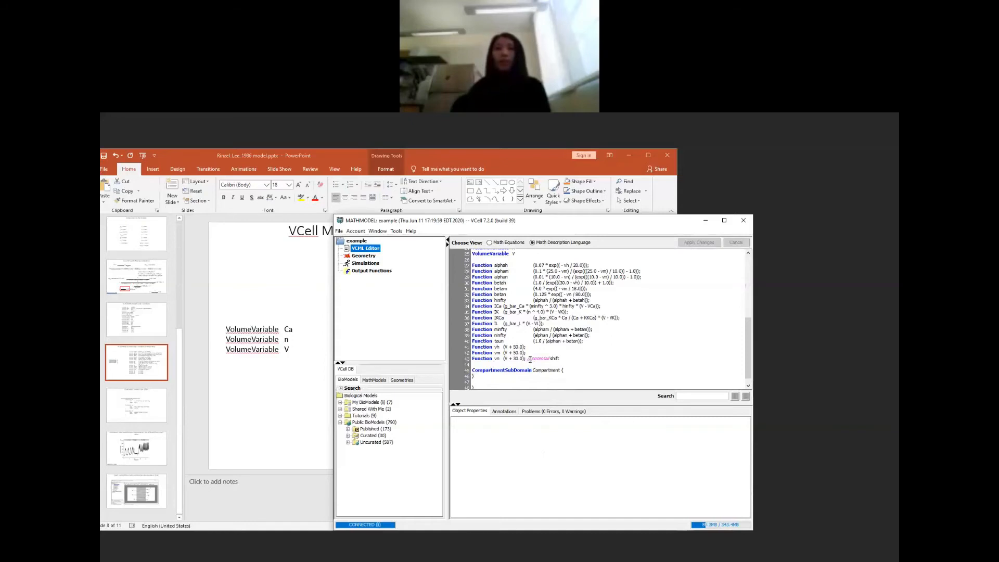
Step: Delete the comment after the vn function definition and apply the changes
drag(527, 358, 560, 359)
key(Delete)
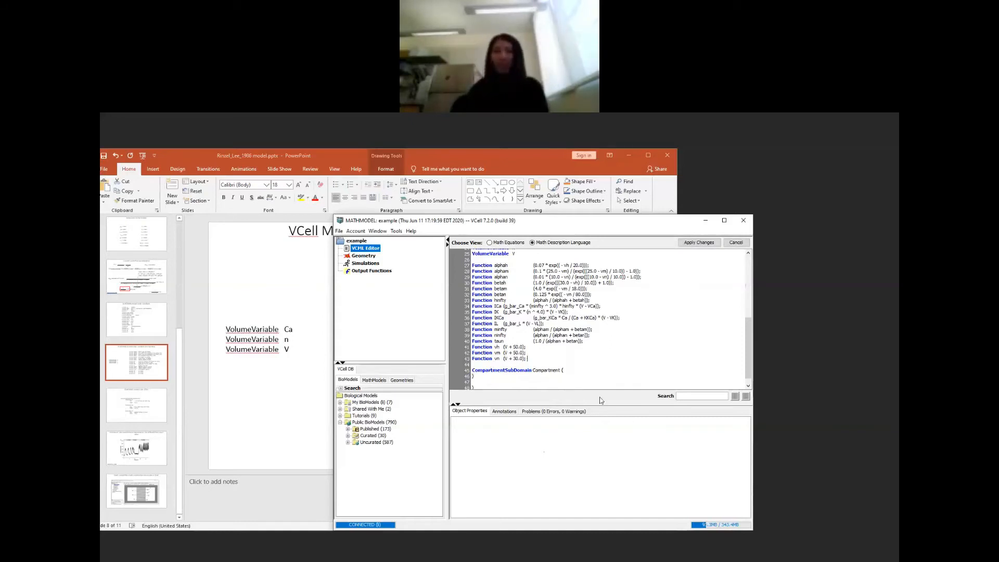
click(693, 243)
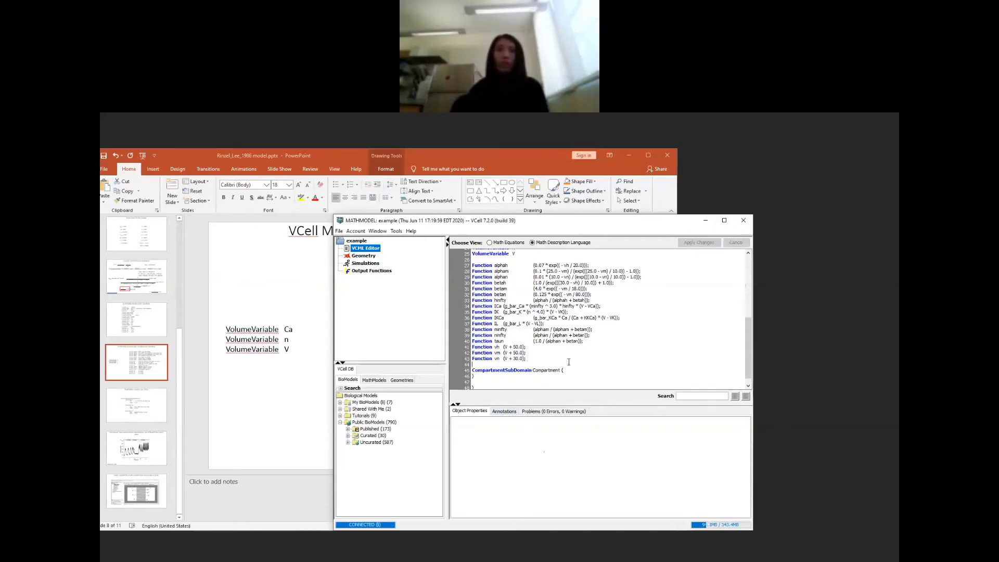
Step: Insert an OdeEquation template with Rate and Initial entries inside the CompartmentSubDomain block
key(Return)
key(Return)
key(Return)
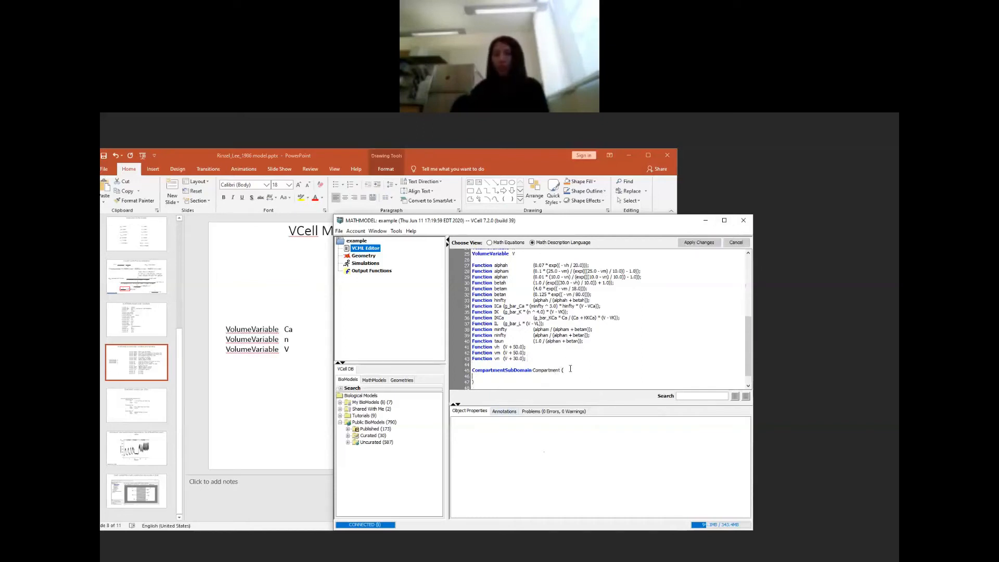
key(Up)
text(Ode)
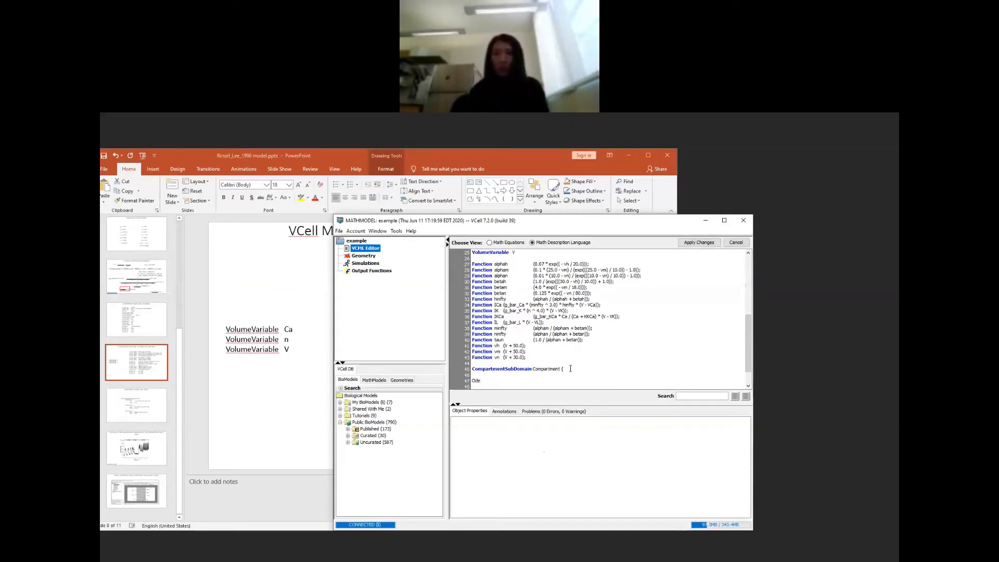
key(BackSpace)
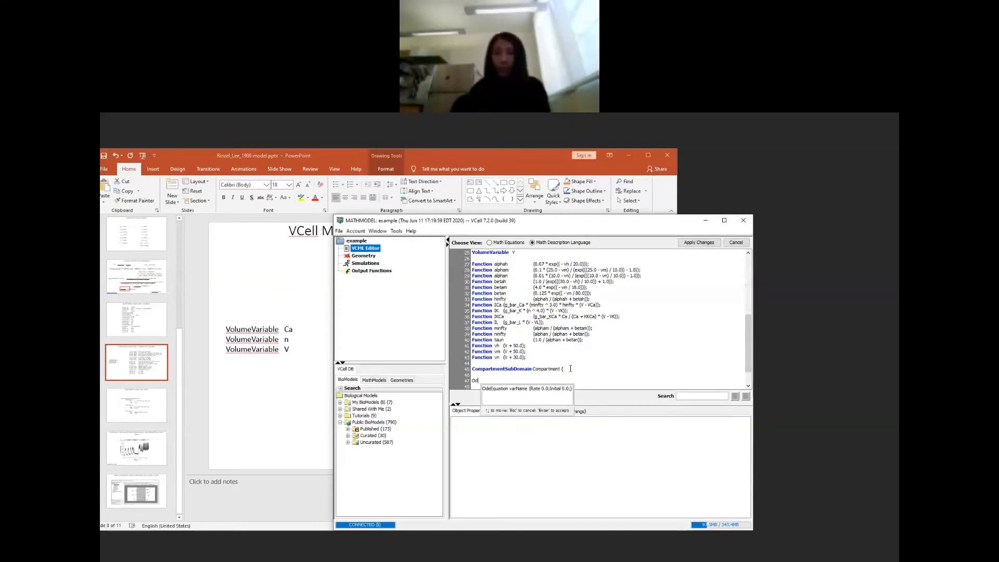
key(Down)
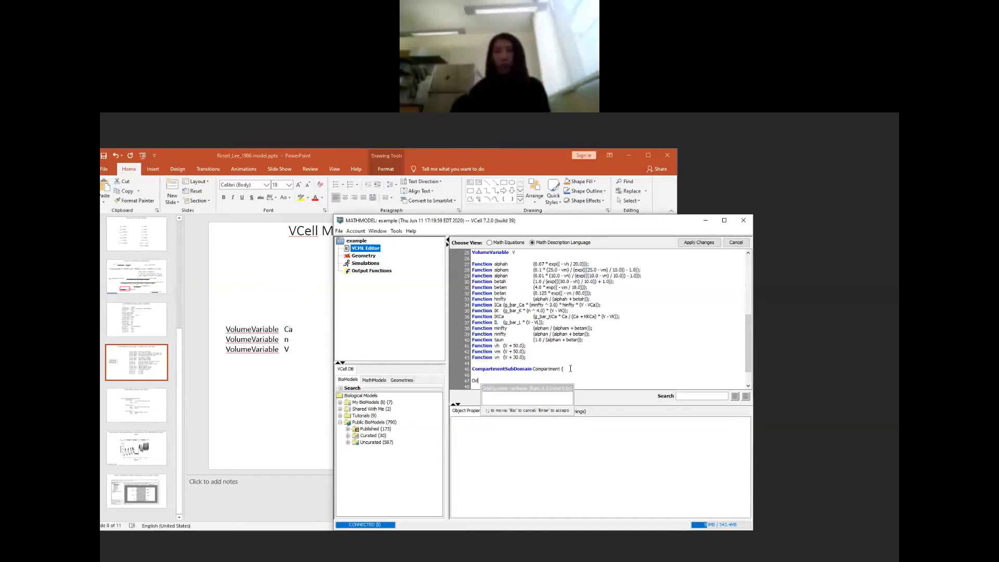
key(Return)
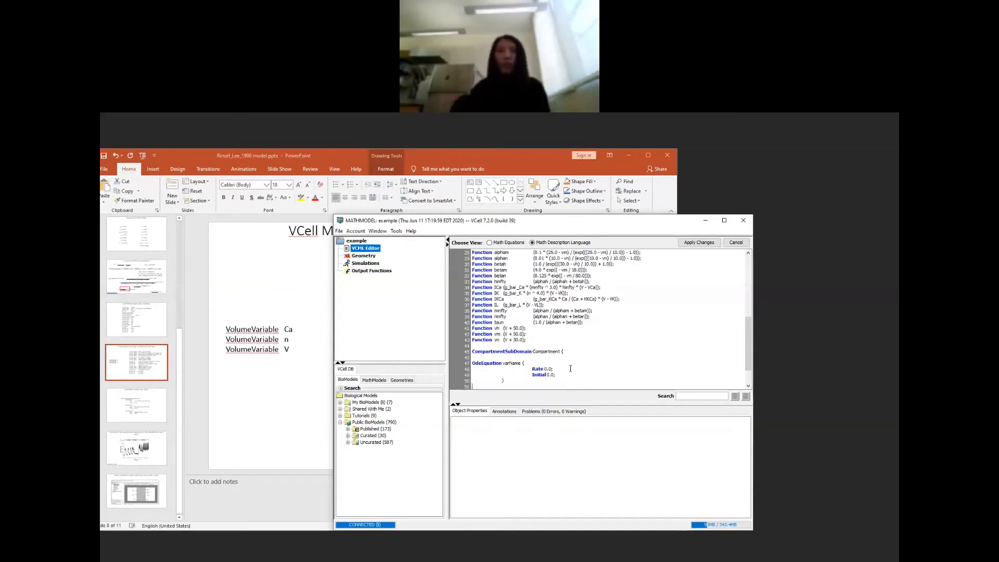
Step: Replace the varName placeholder of the new OdeEquation with the variable V
double_click(516, 364)
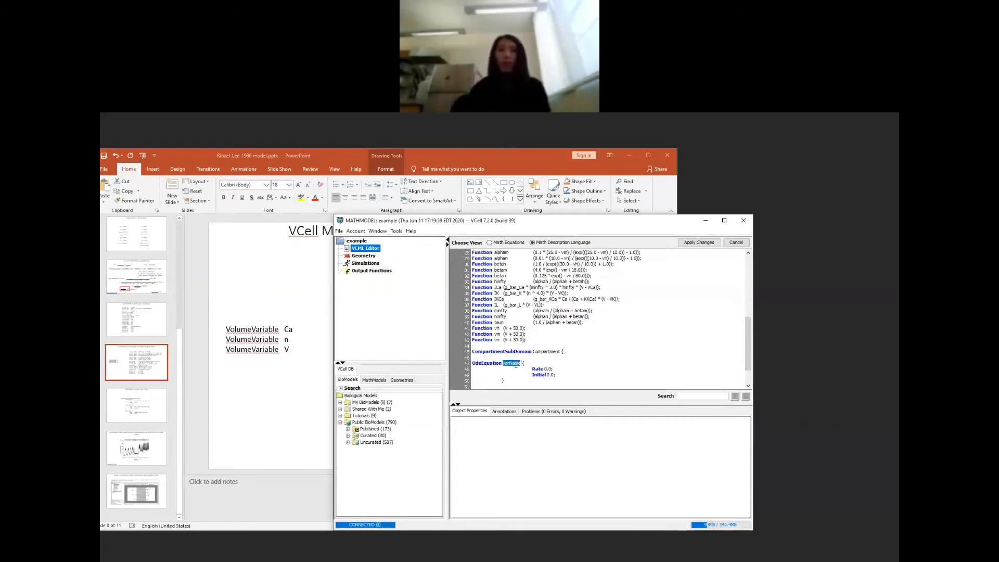
double_click(549, 369)
double_click(550, 375)
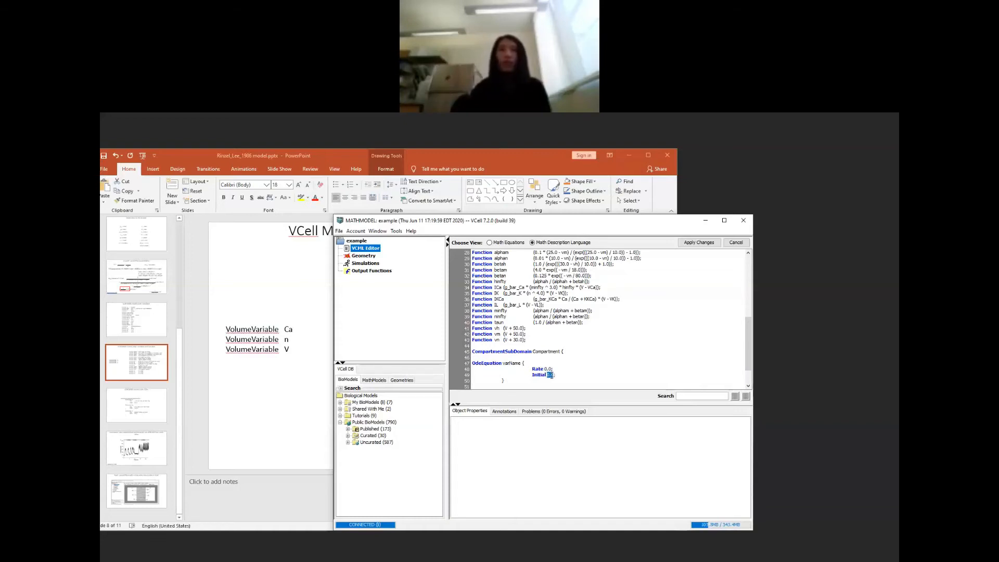
click(514, 363)
double_click(514, 364)
scroll(525, 334, up, 9)
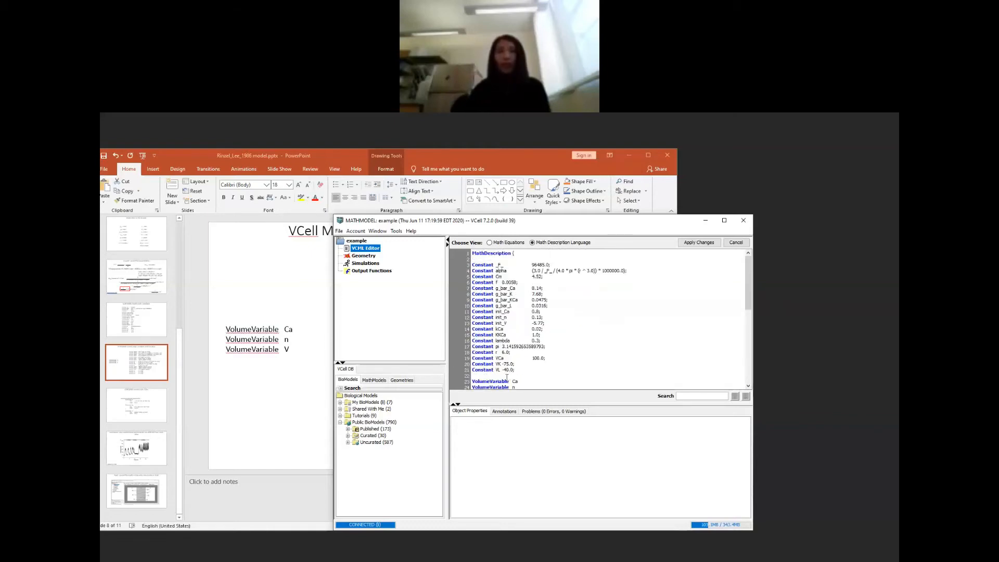
click(748, 386)
click(748, 386)
scroll(642, 338, down, 9)
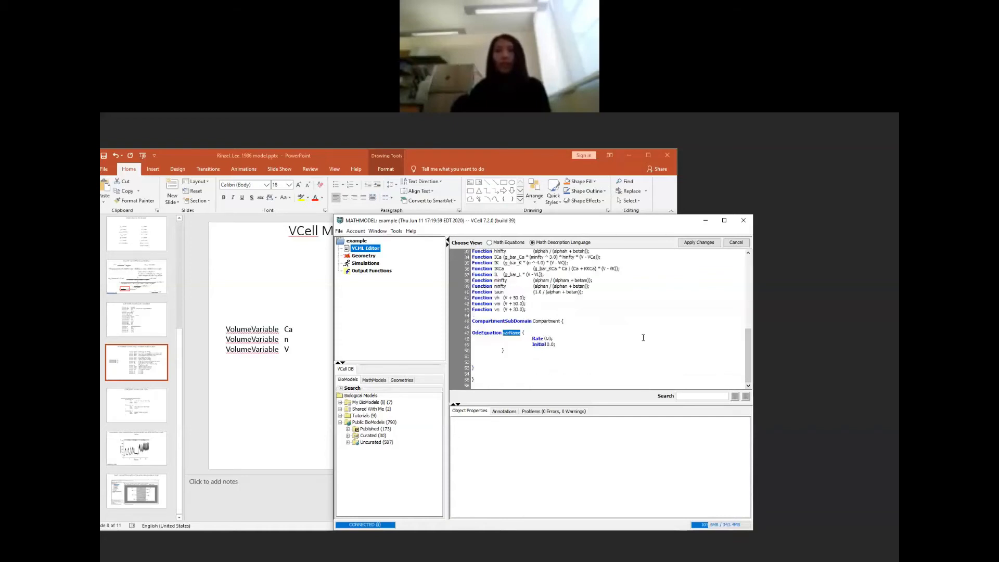
text(V)
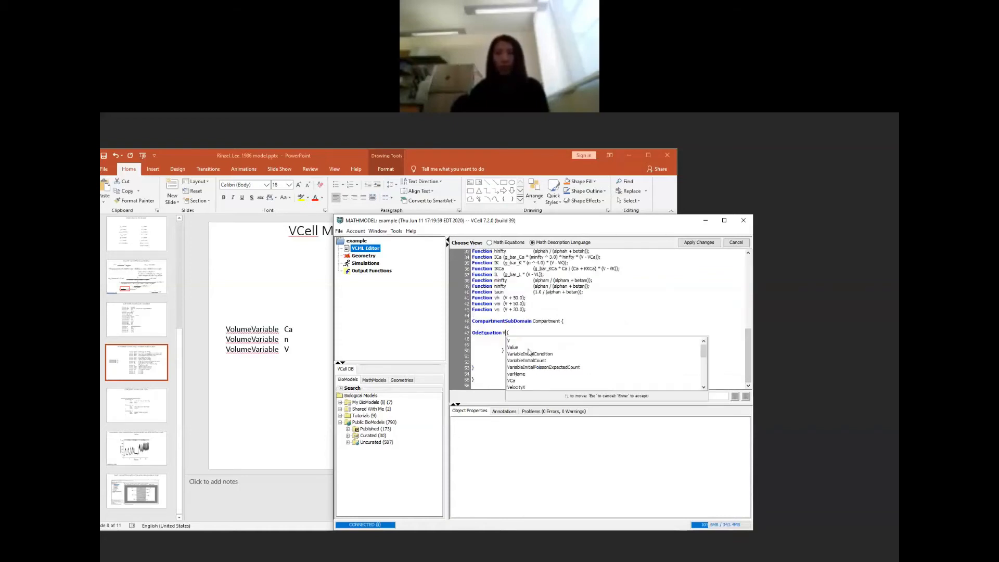
key(Escape)
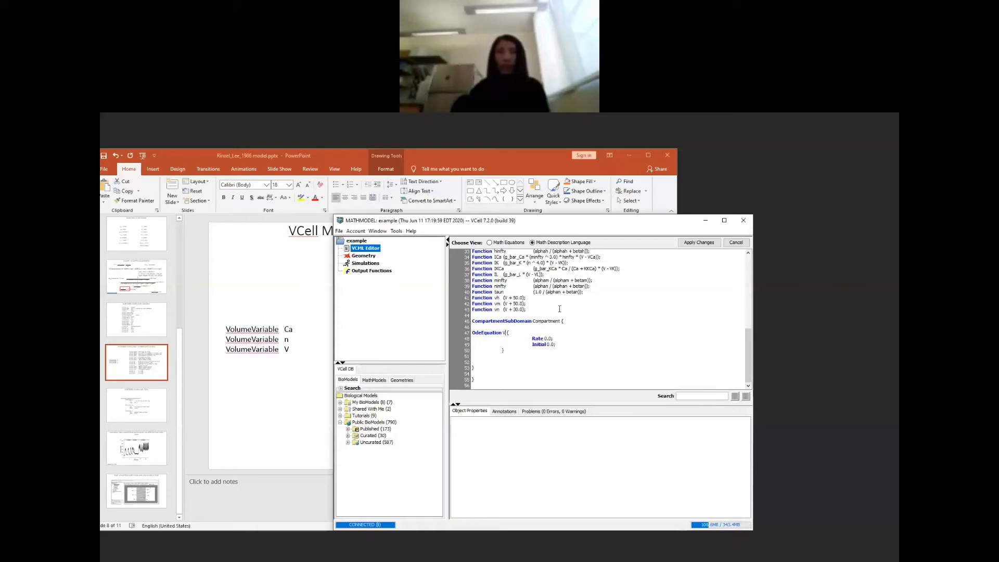
Step: Switch to the PowerPoint slide with the calcium oscillation differential equations and highlight the right-hand side of the Cm dV/dt equation
click(132, 264)
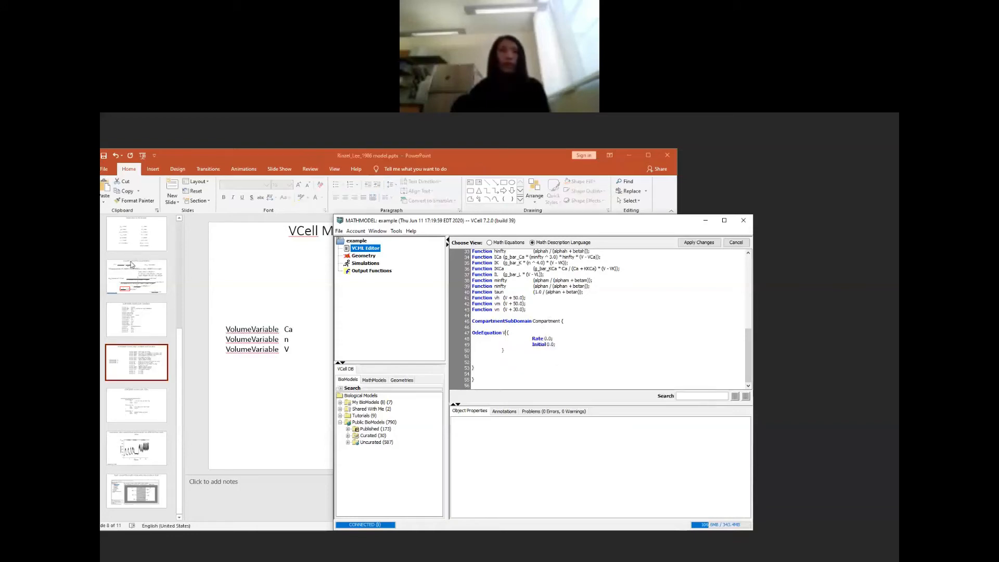
double_click(544, 340)
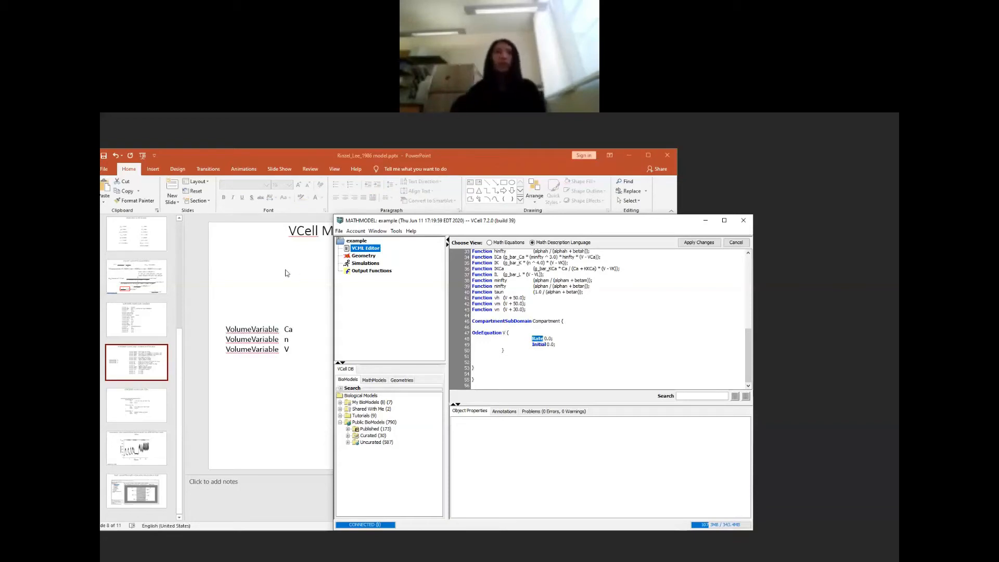
click(141, 279)
click(141, 278)
key(Up)
key(Up)
key(Up)
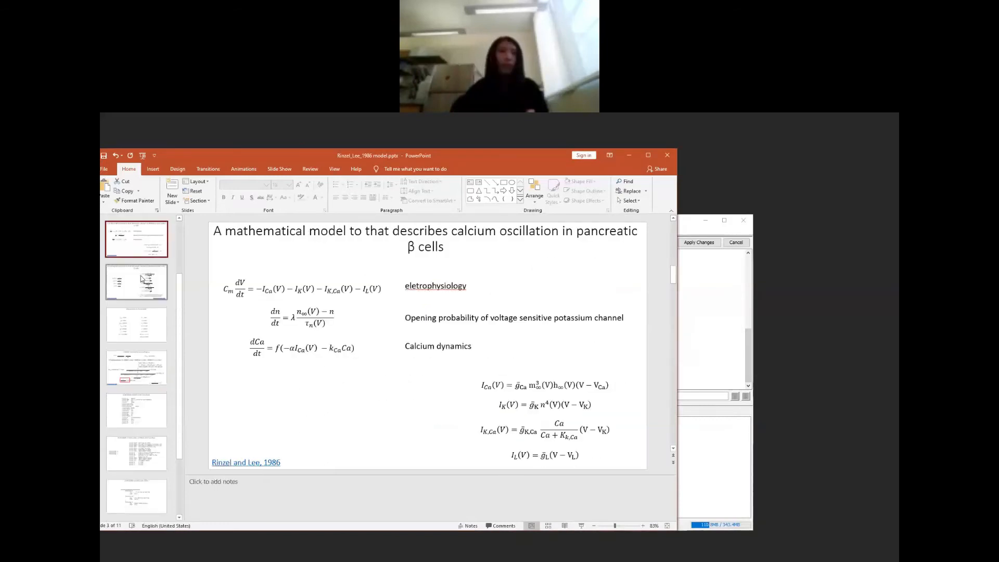
drag(258, 292, 371, 300)
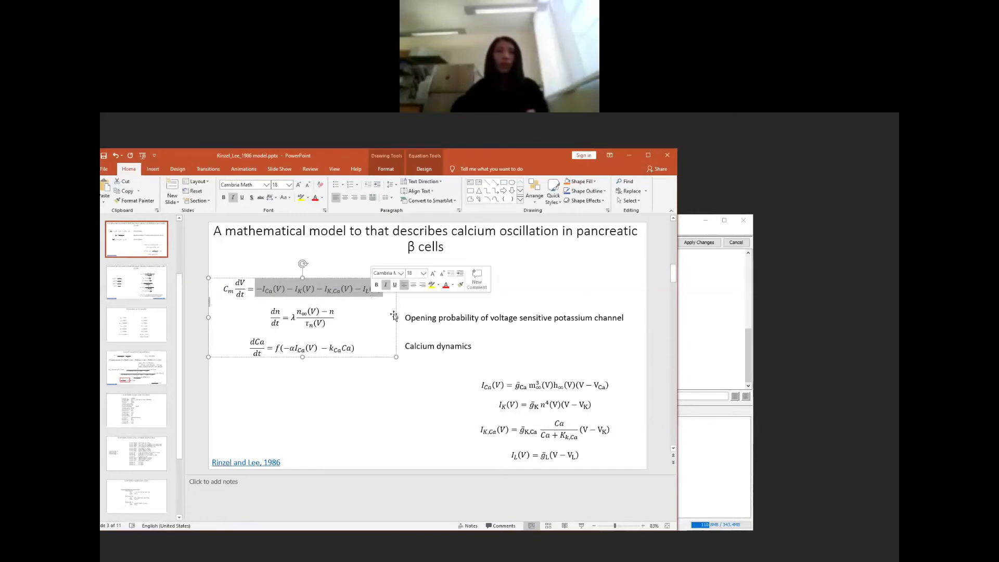
Step: Return to VCell, place its window so the slide equations stay visible, and replace the Rate value of OdeEquation V with -ICa
click(738, 366)
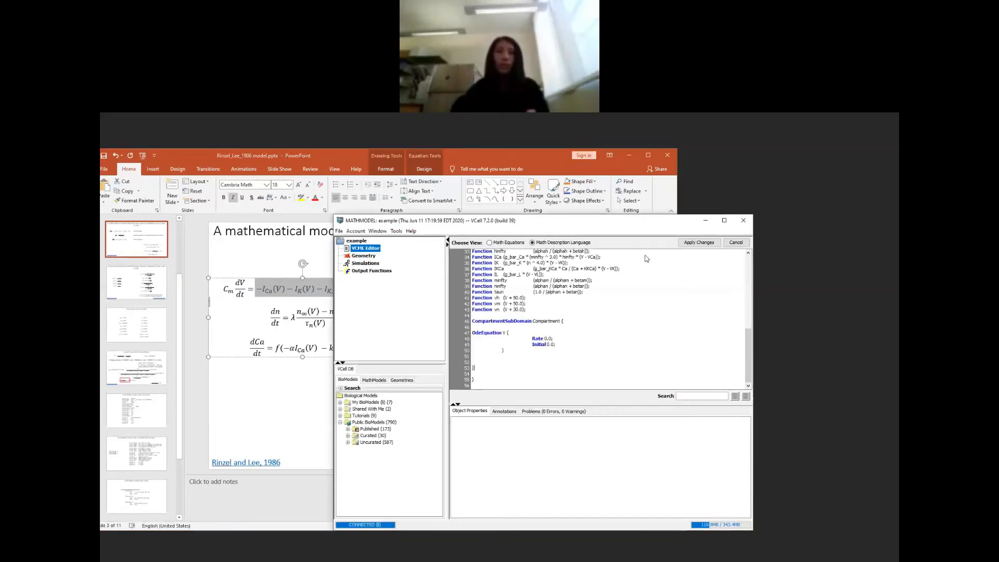
drag(560, 222, 647, 258)
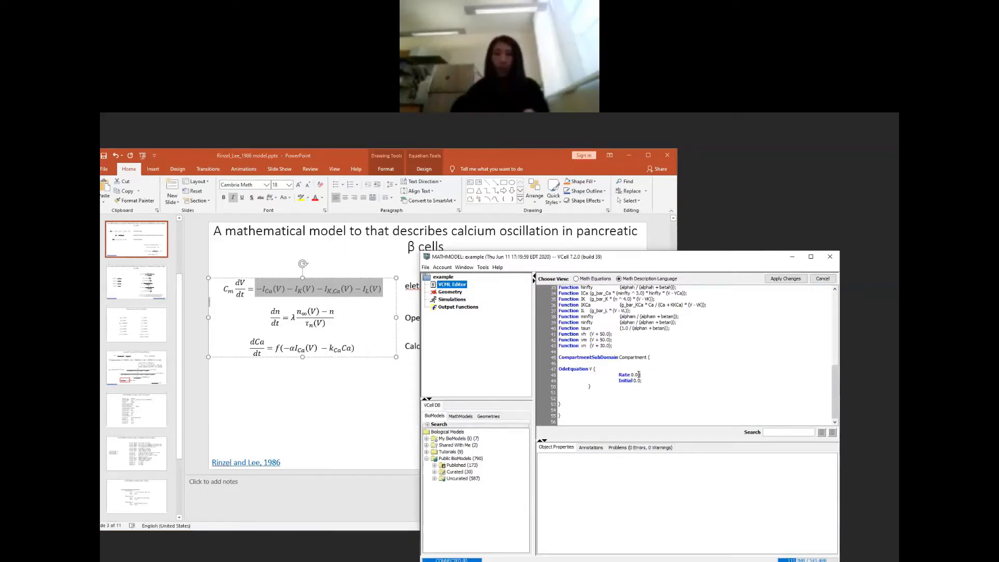
key(BackSpace)
key(BackSpace)
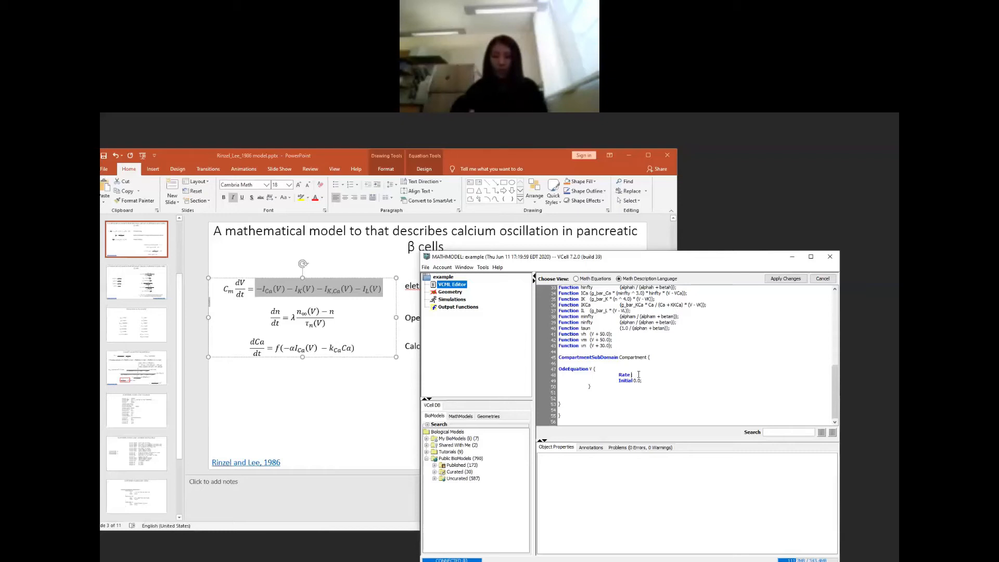
text(-I)
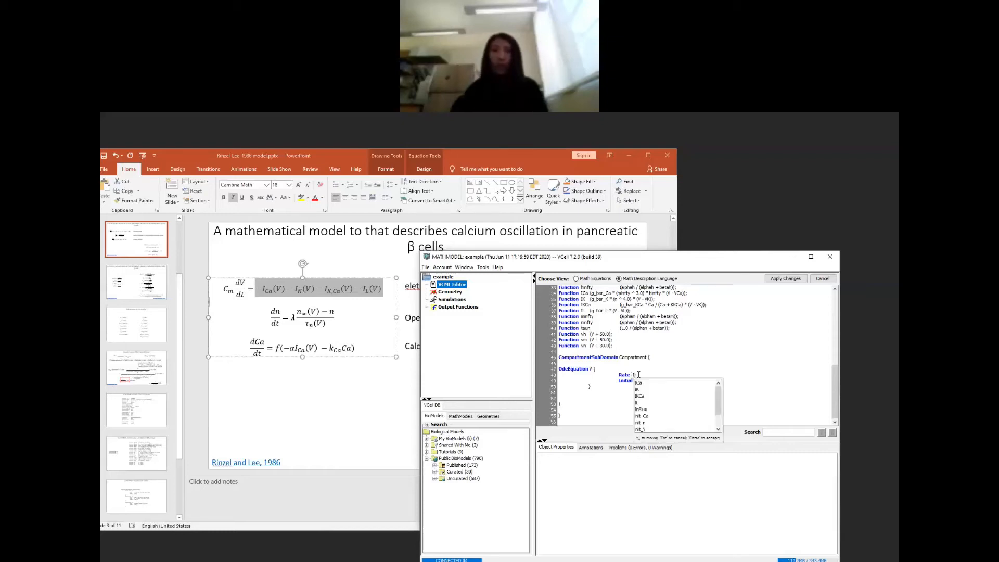
key(Down)
key(Return)
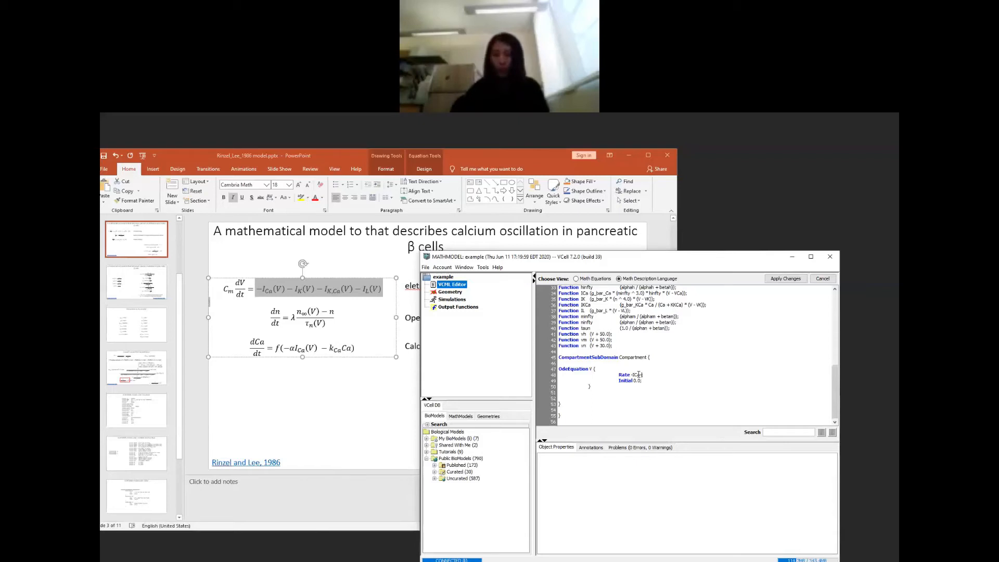
Step: Extend the Rate expression of OdeEquation V with the terms -IK-IKCa-IL
text(-I)
key(Down)
key(Down)
key(Return)
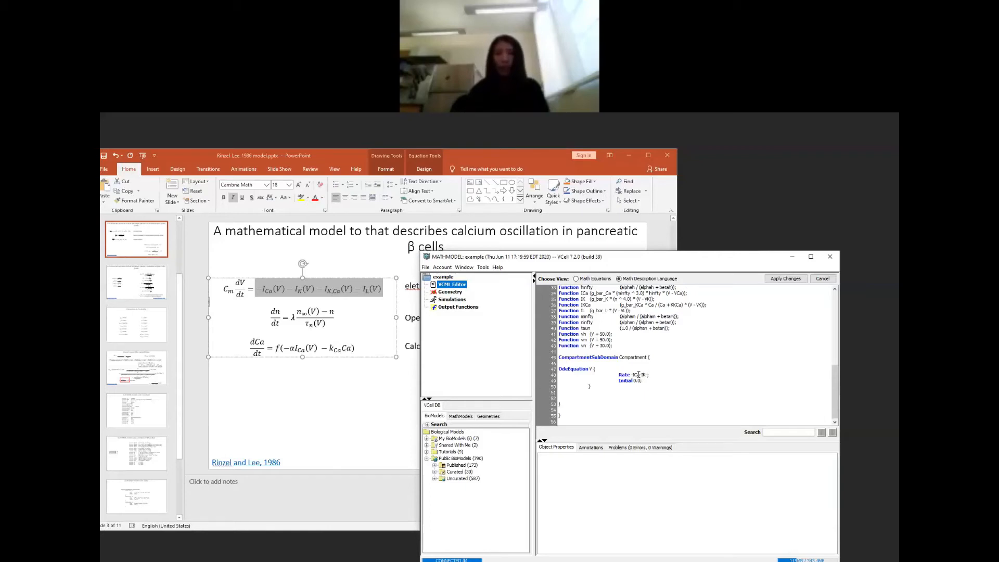
text(IKCa)
key(Down)
key(Down)
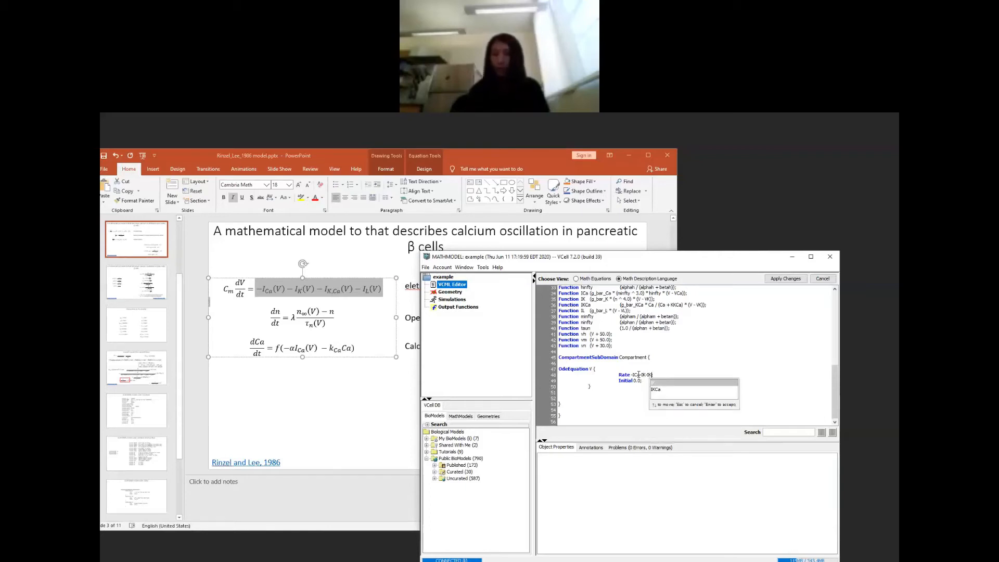
key(Return)
text(-)
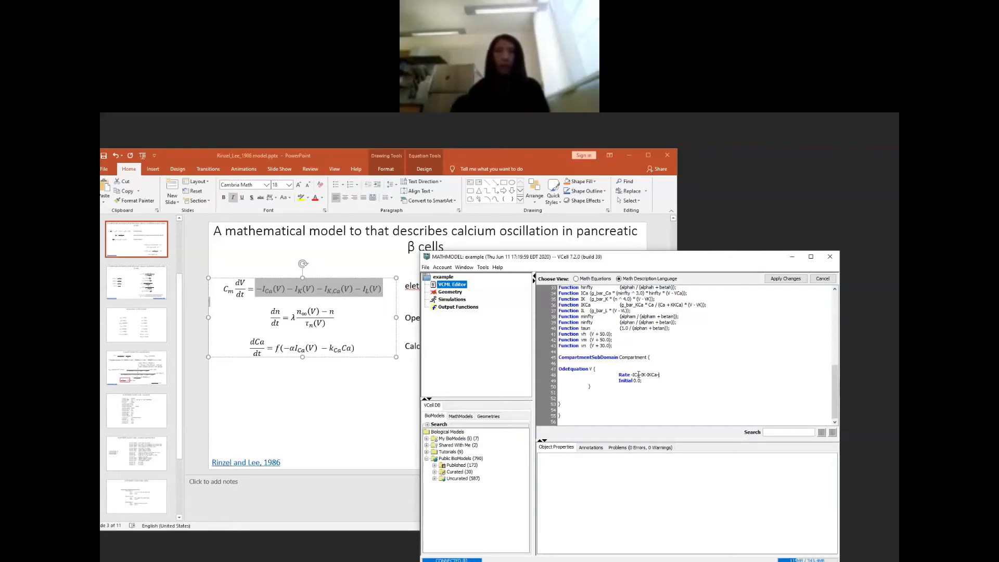
text(IL)
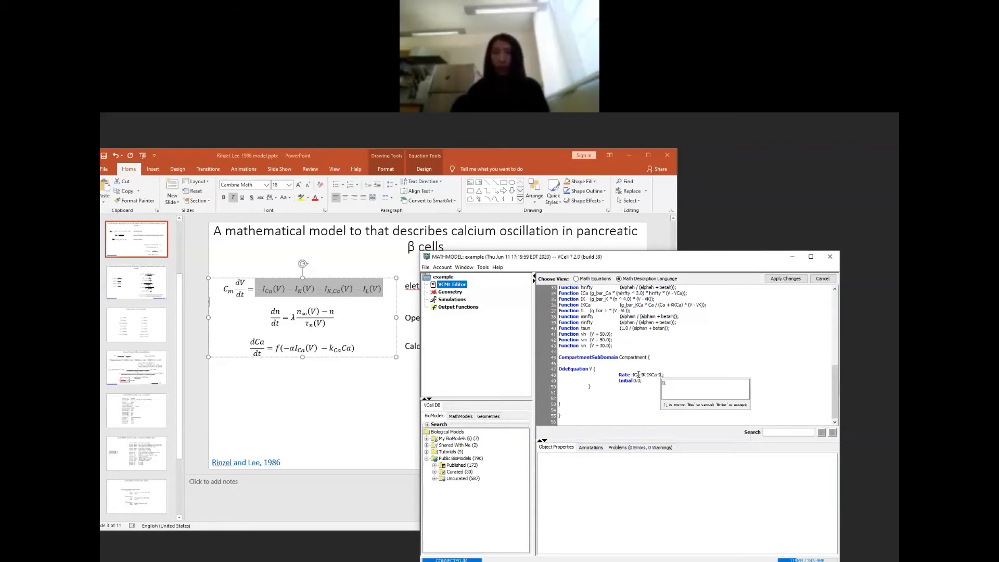
Step: Enclose the Rate expression of OdeEquation V in parentheses, divide it by Cm, and apply the changes
key(Left)
key(Left)
key(Left)
key(Left)
key(Left)
key(Left)
key(Left)
key(Left)
key(Left)
key(Left)
key(Left)
key(Left)
key(Left)
key(Left)
key(Escape)
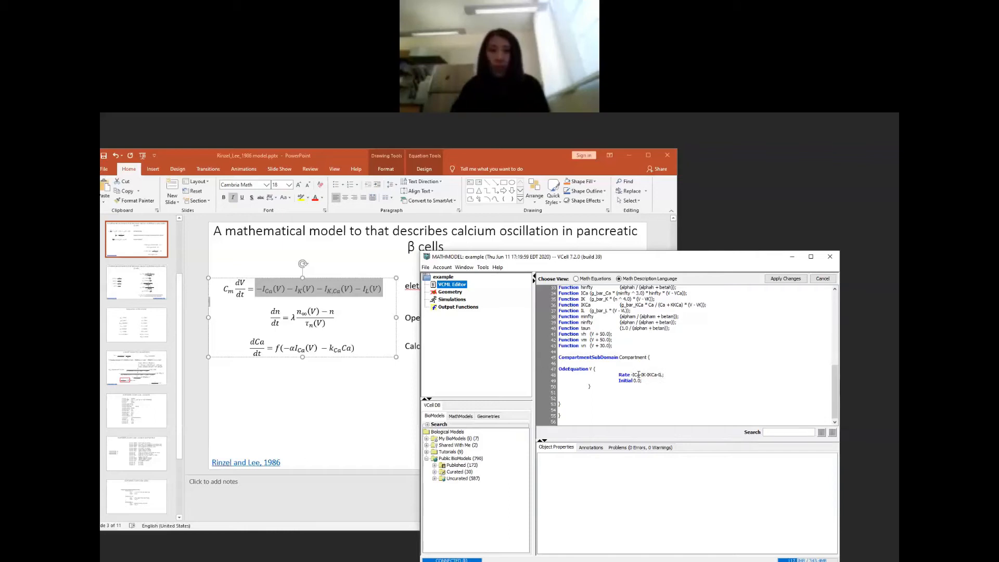
text(()
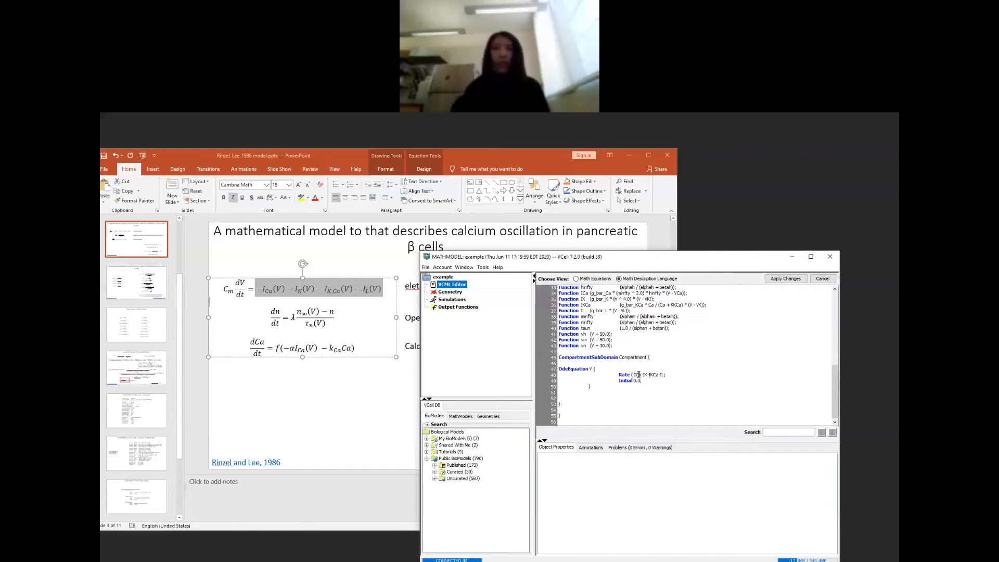
text()/c)
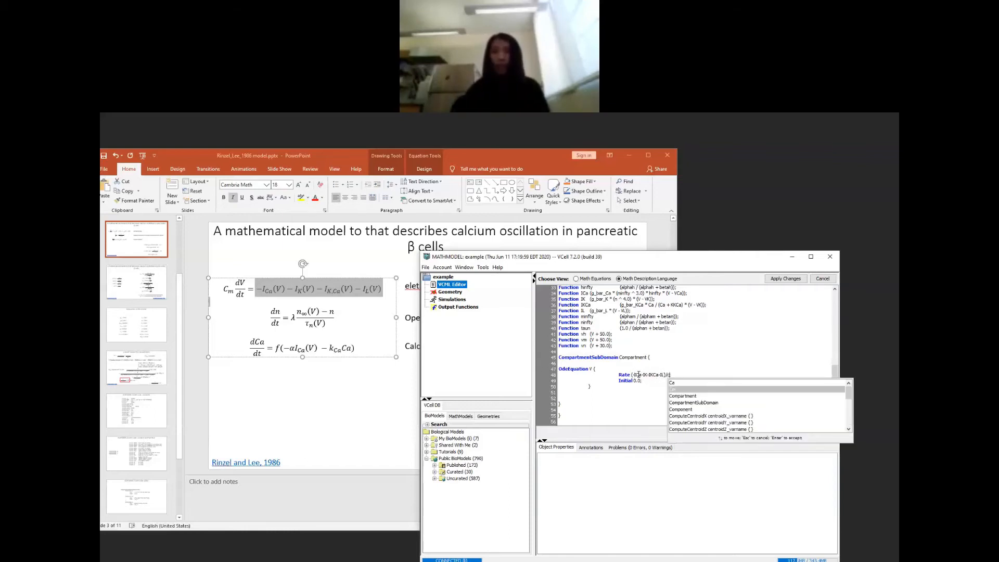
key(Return)
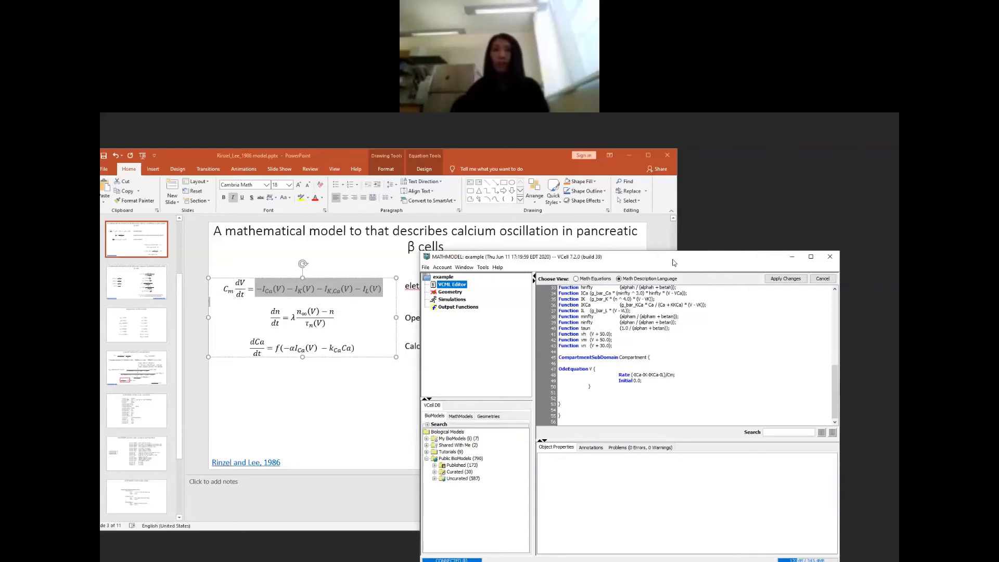
drag(674, 262, 609, 231)
click(735, 248)
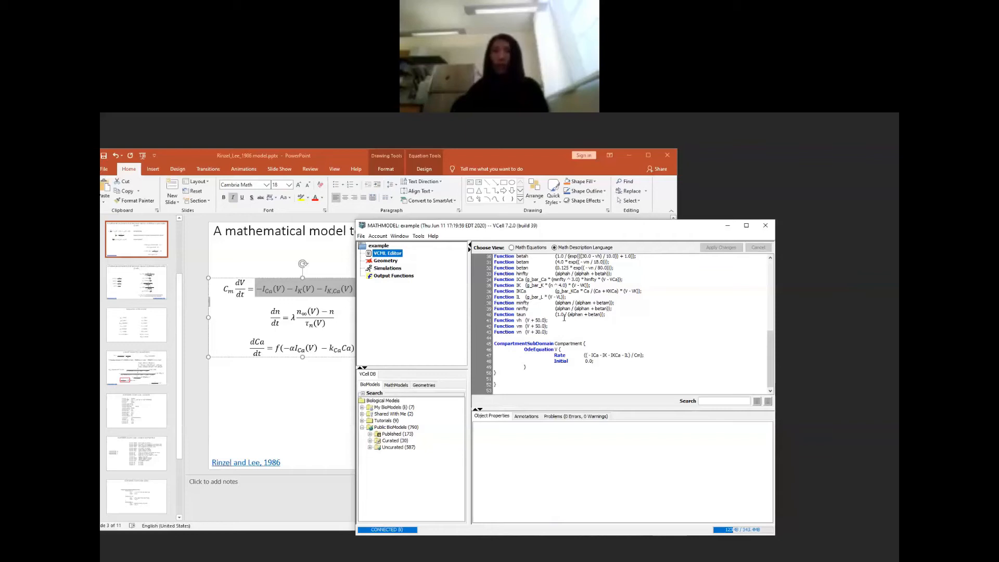
Step: Replace the Initial value of OdeEquation V with init_V and apply the changes
key(BackSpace)
key(BackSpace)
key(BackSpace)
text(init)
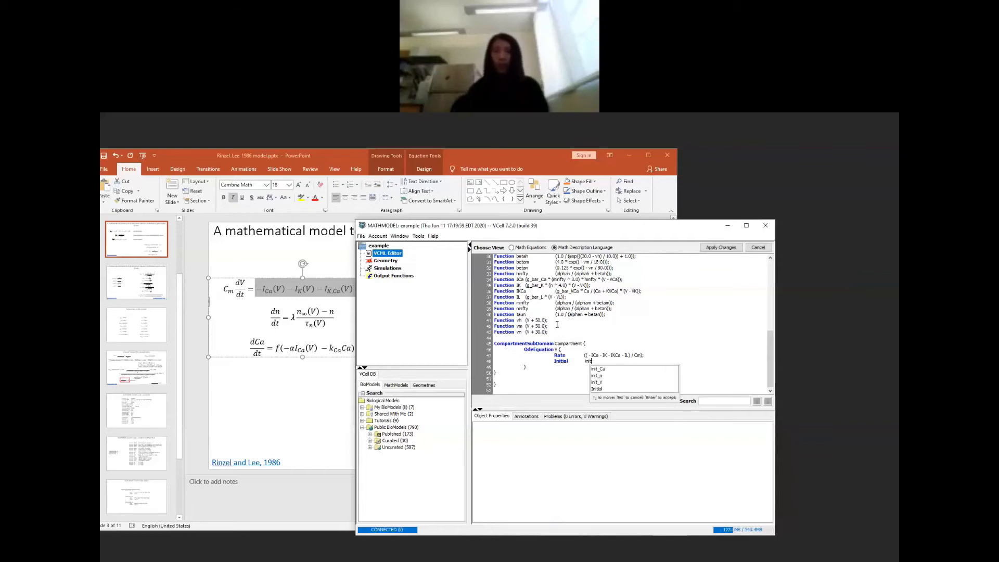
text(_)
key(Down)
key(Down)
key(Down)
key(Return)
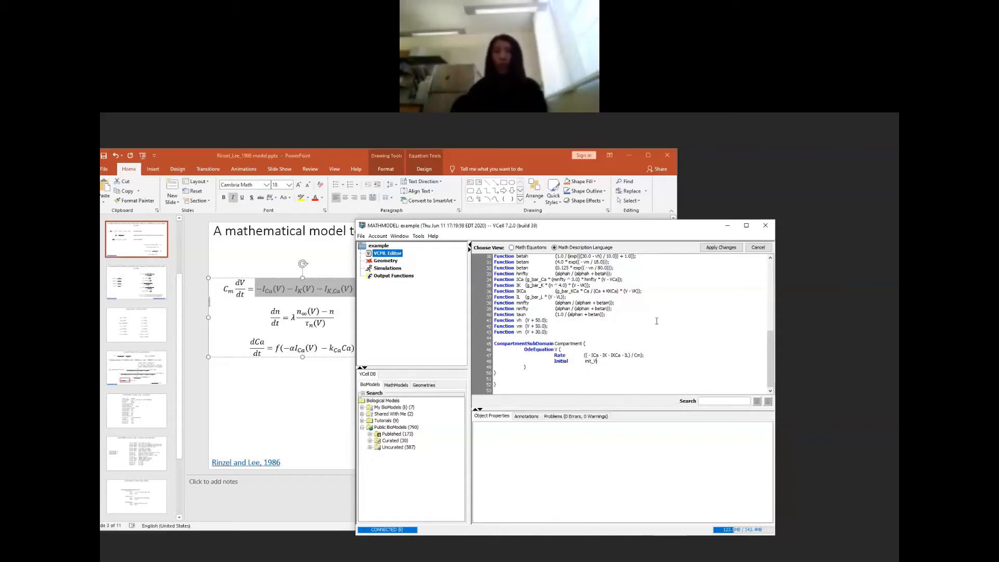
click(712, 248)
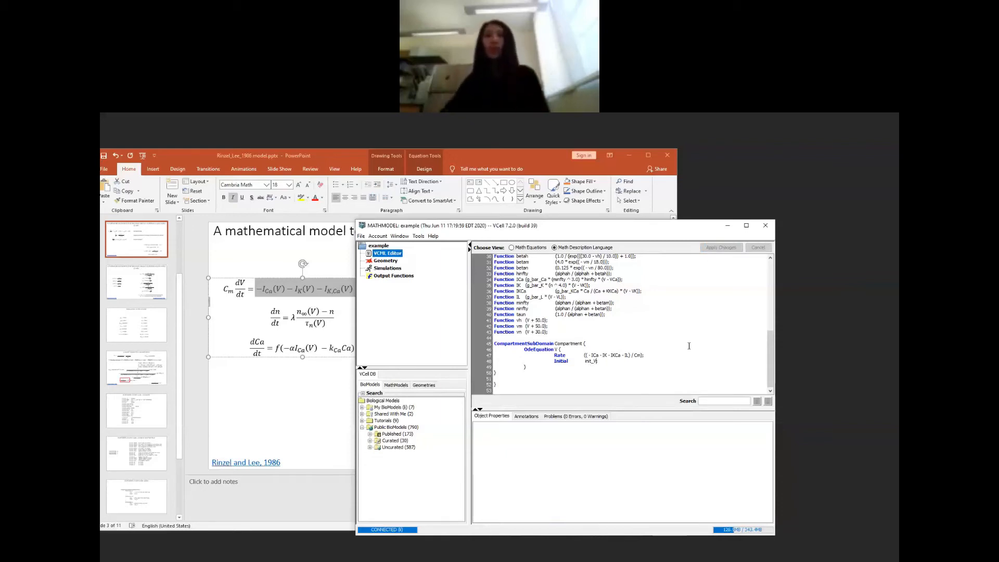
Step: Copy the OdeEquation Ca and OdeEquation n blocks from the PowerPoint ODE code slide into VCell below OdeEquation V, and apply the changes
click(263, 435)
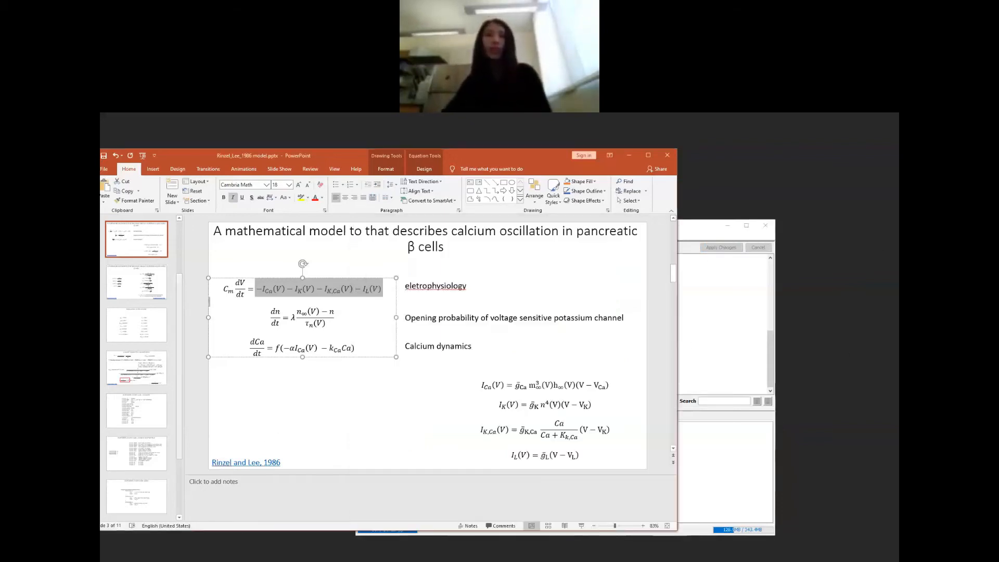
click(127, 450)
click(134, 493)
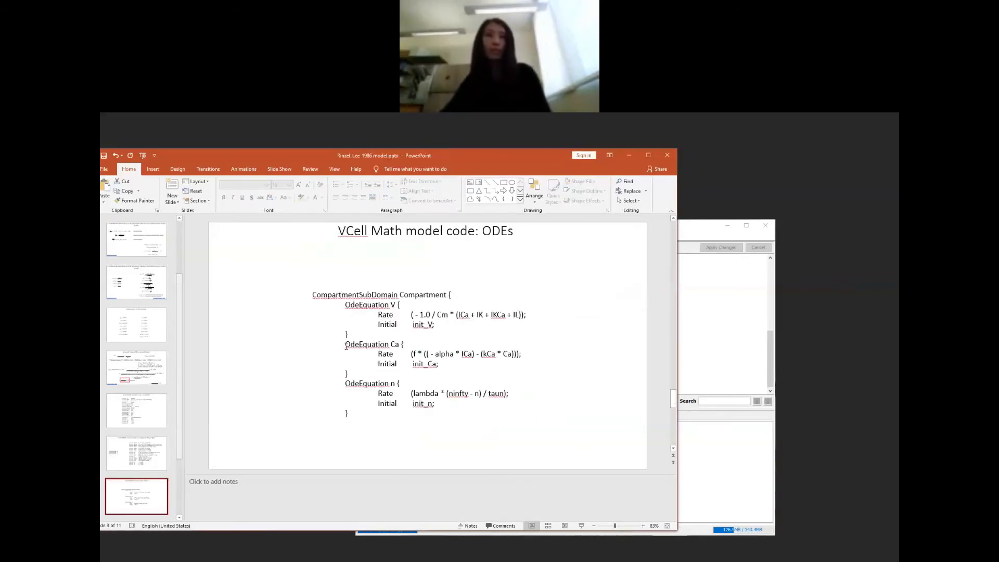
drag(346, 344, 365, 415)
key(ctrl+c)
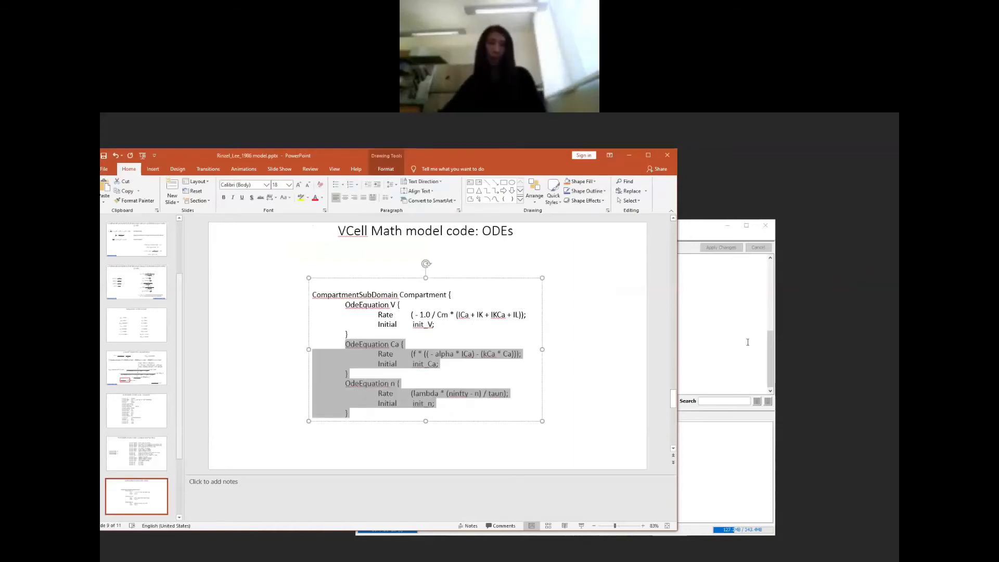
click(747, 342)
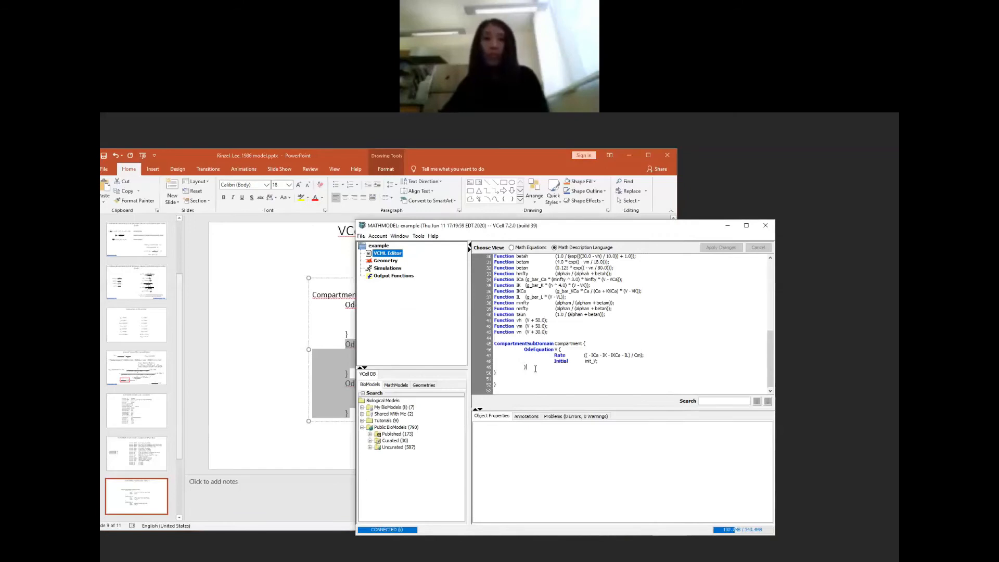
key(ctrl+v)
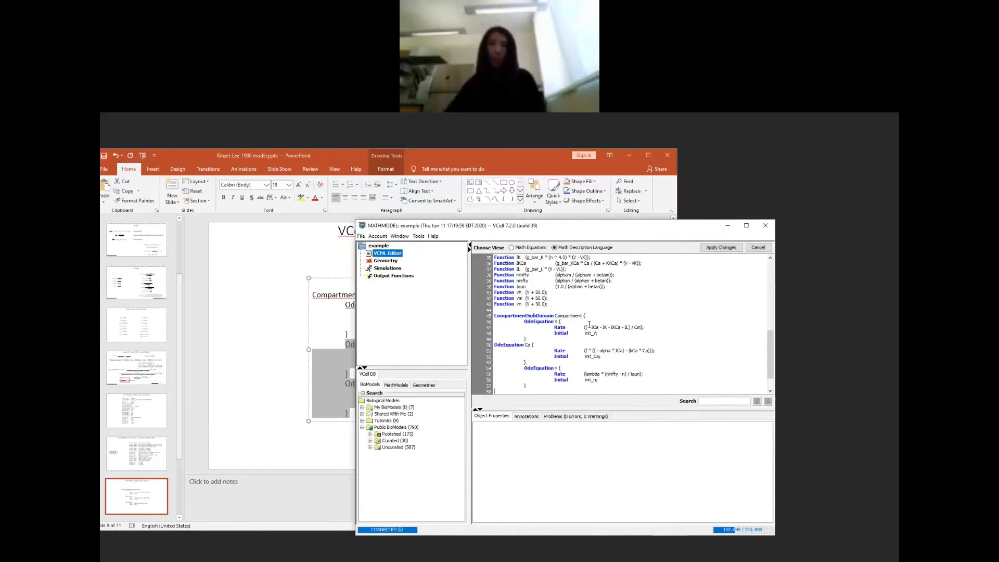
click(720, 248)
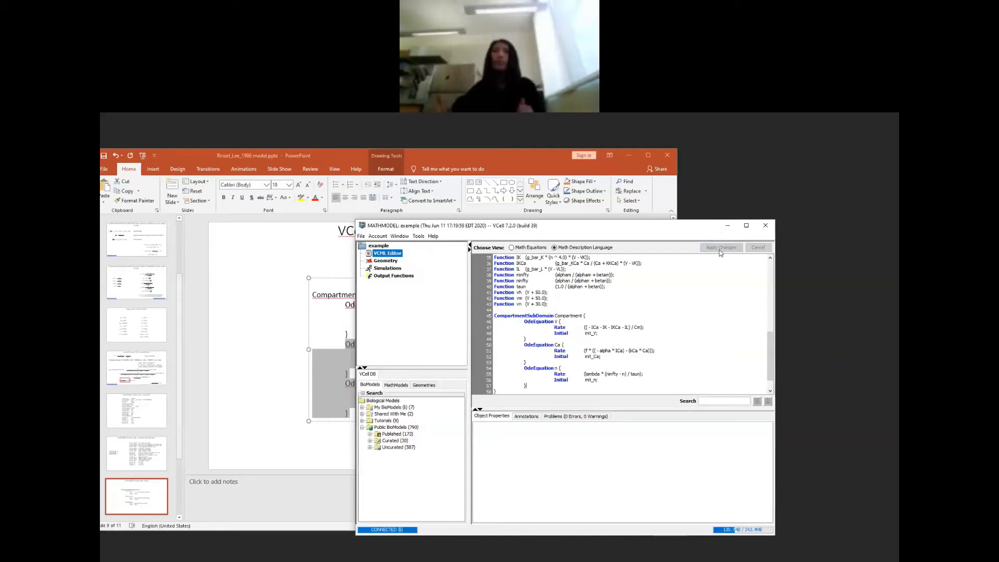
Step: Create a new simulation for the math model and name it trial
click(392, 269)
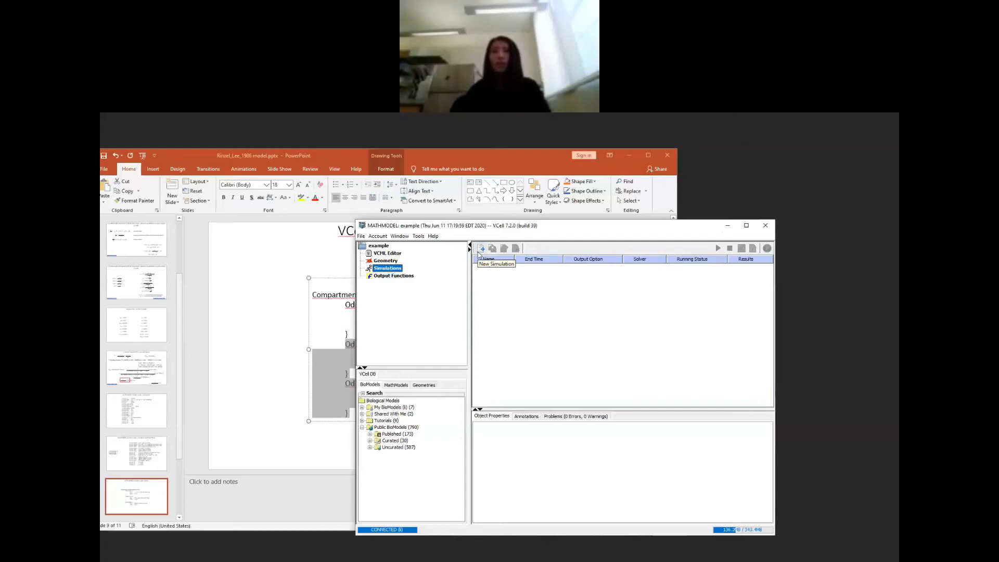
click(479, 254)
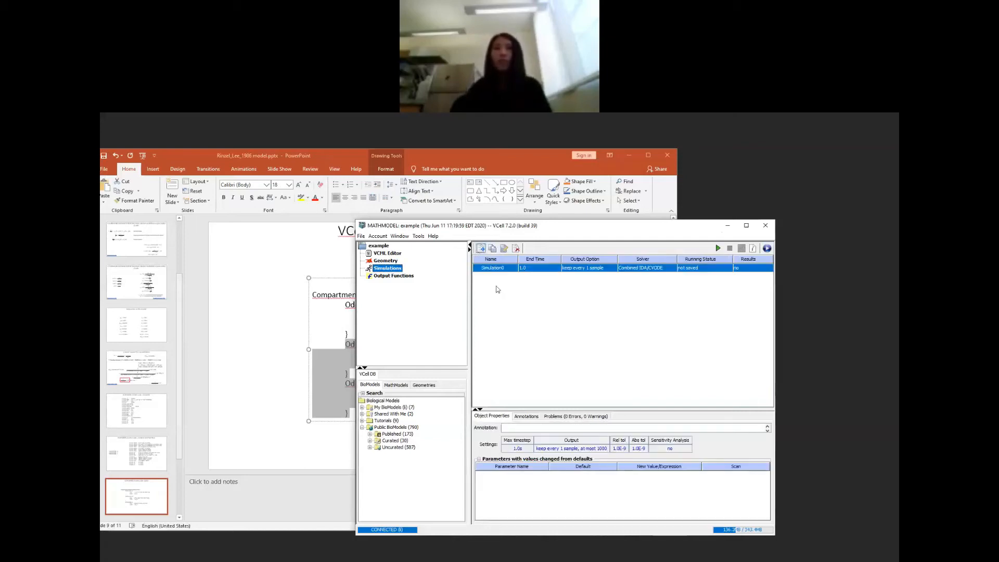
double_click(492, 268)
key(BackSpace)
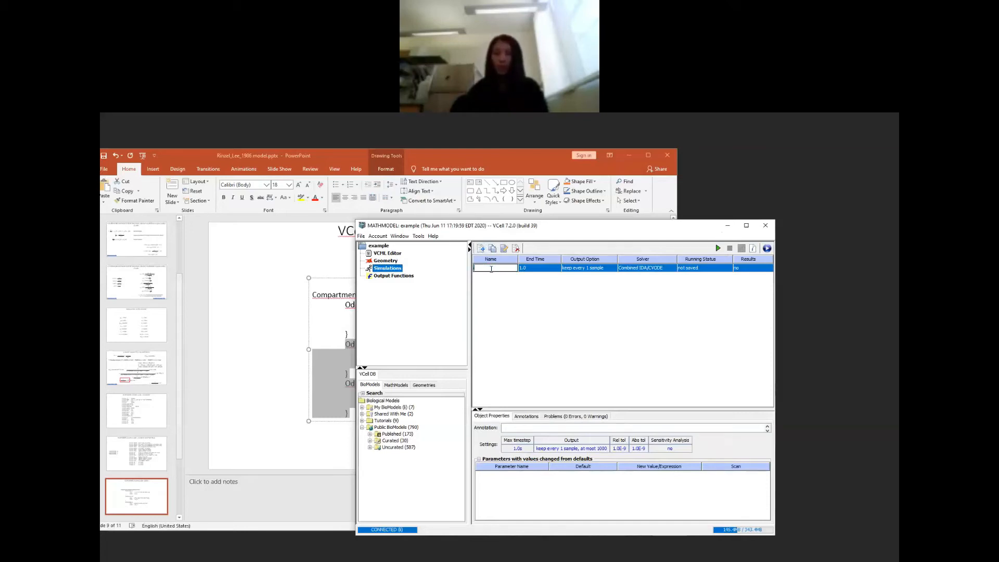
text(trial)
key(Return)
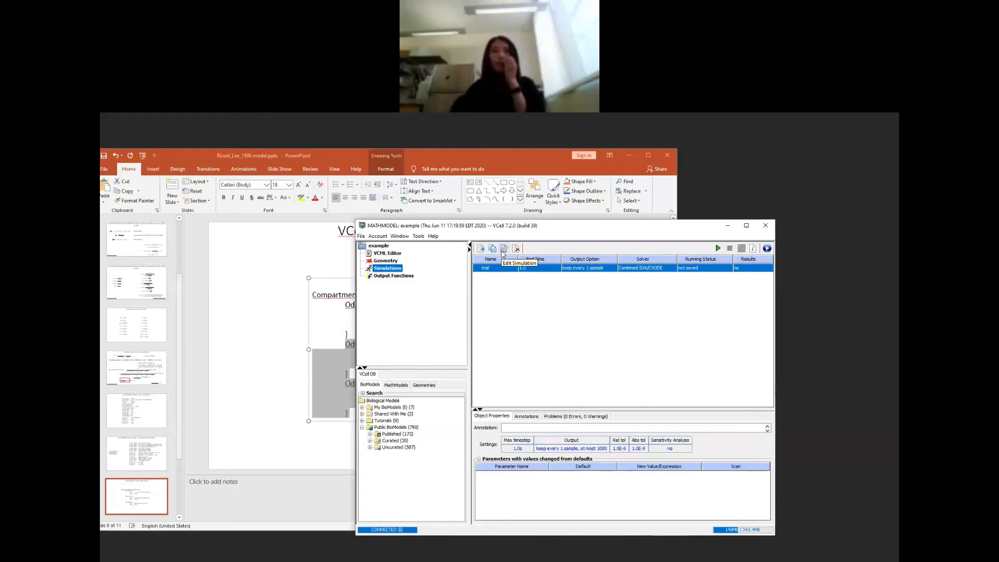
Step: Set the trial simulation's solver to CVODE with ending time 60000, keeping every 10 time samples and at most 5000
click(504, 249)
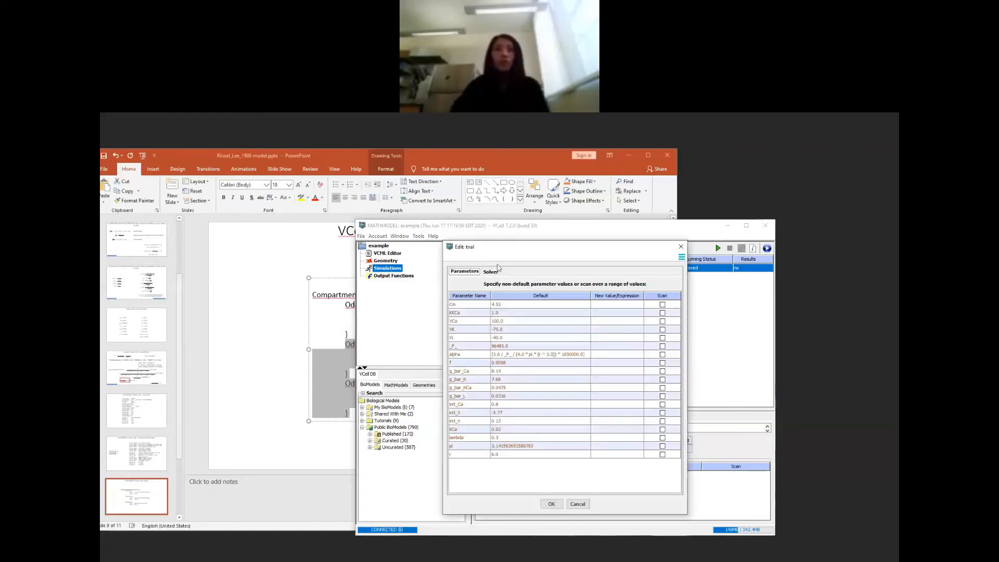
click(492, 272)
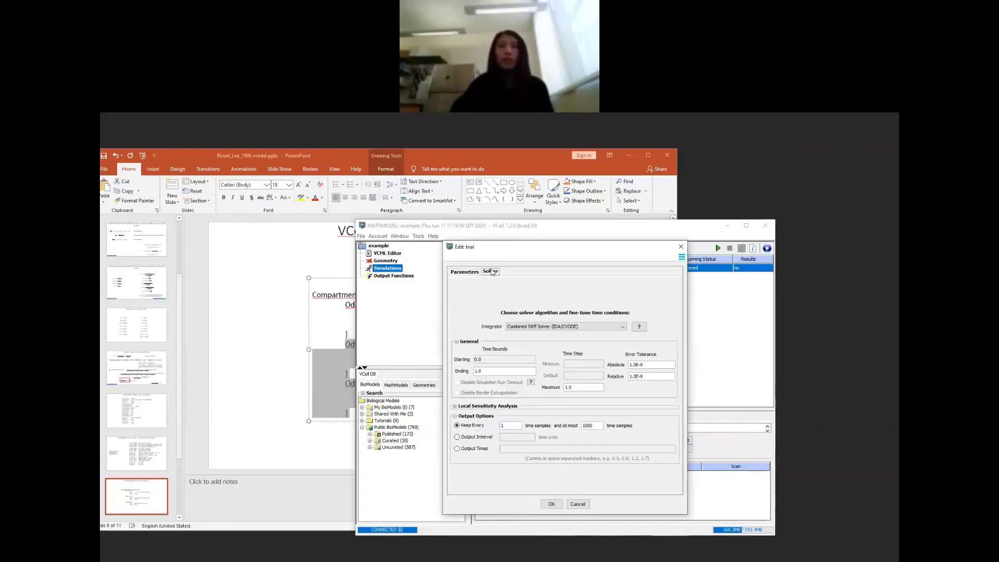
click(593, 328)
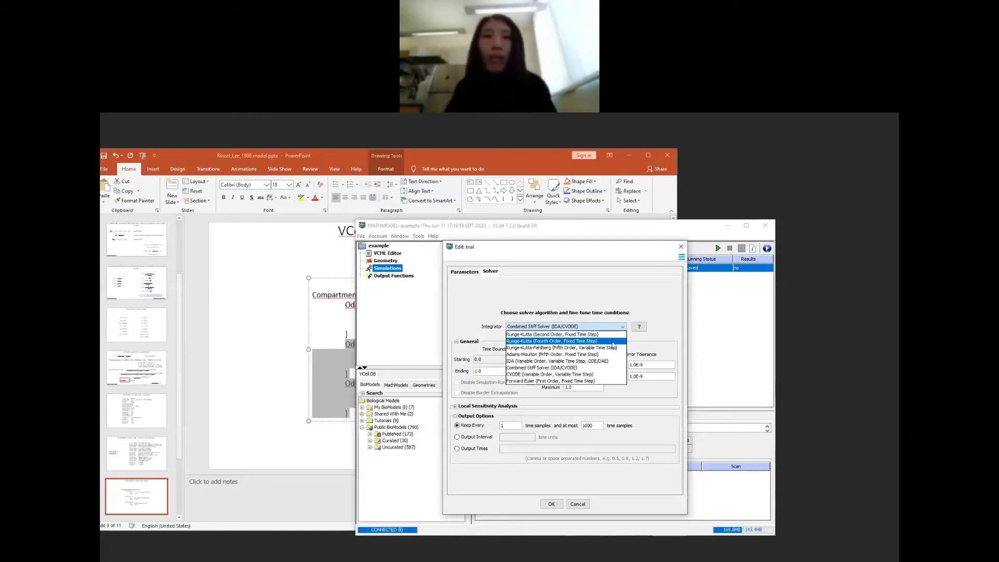
click(580, 374)
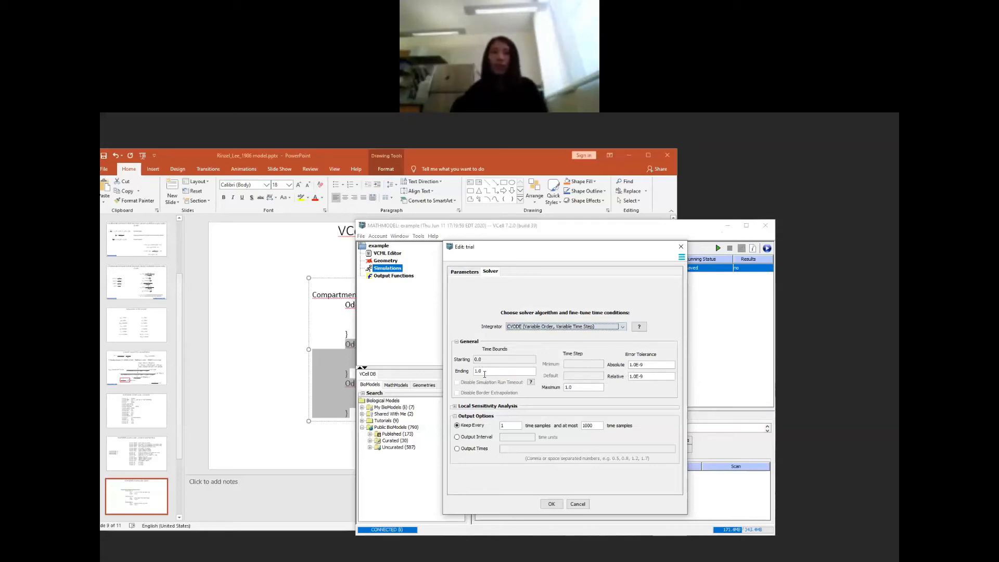
double_click(489, 371)
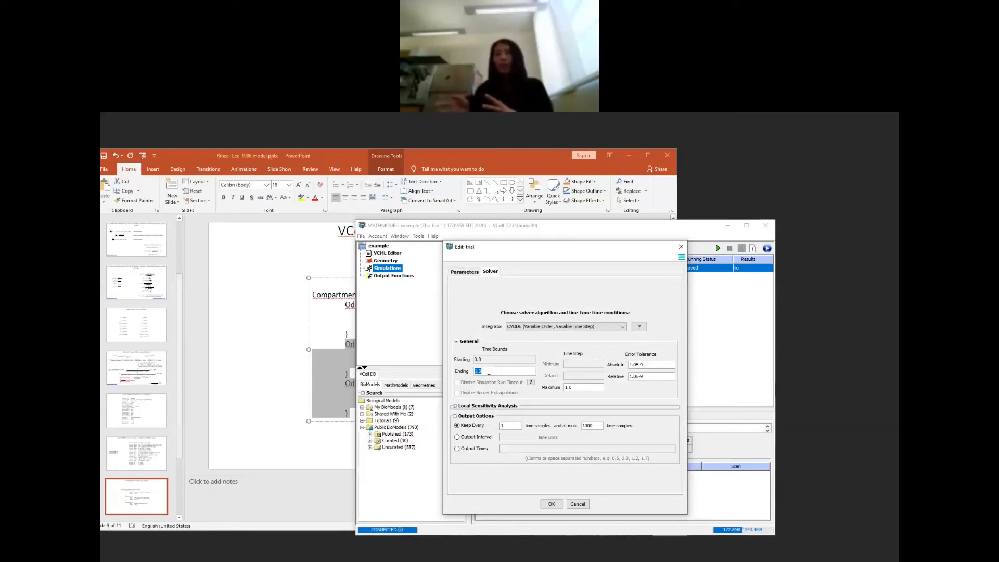
text(60000)
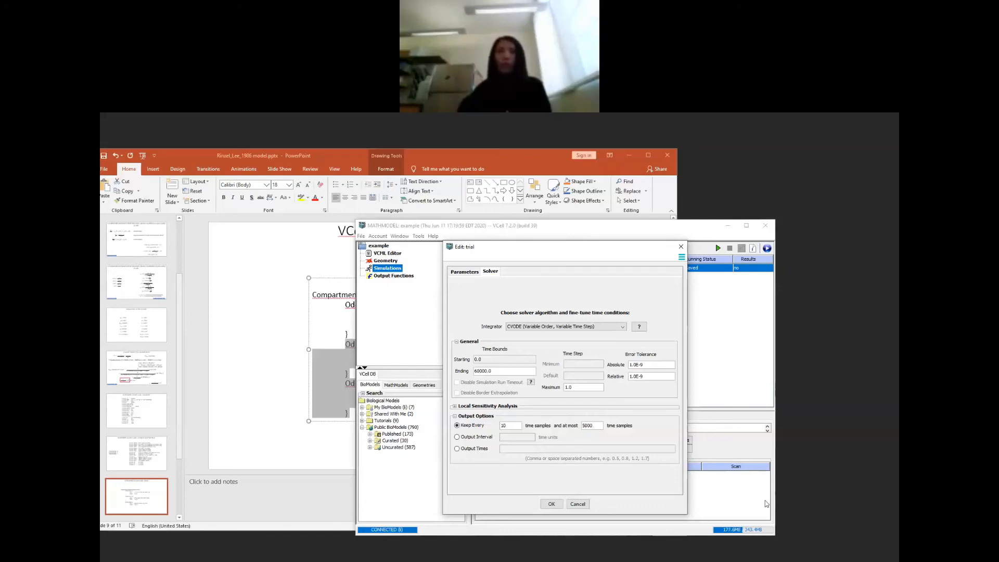
Step: Override the init_V parameter of the trial simulation with -60 and confirm the simulation settings
click(466, 272)
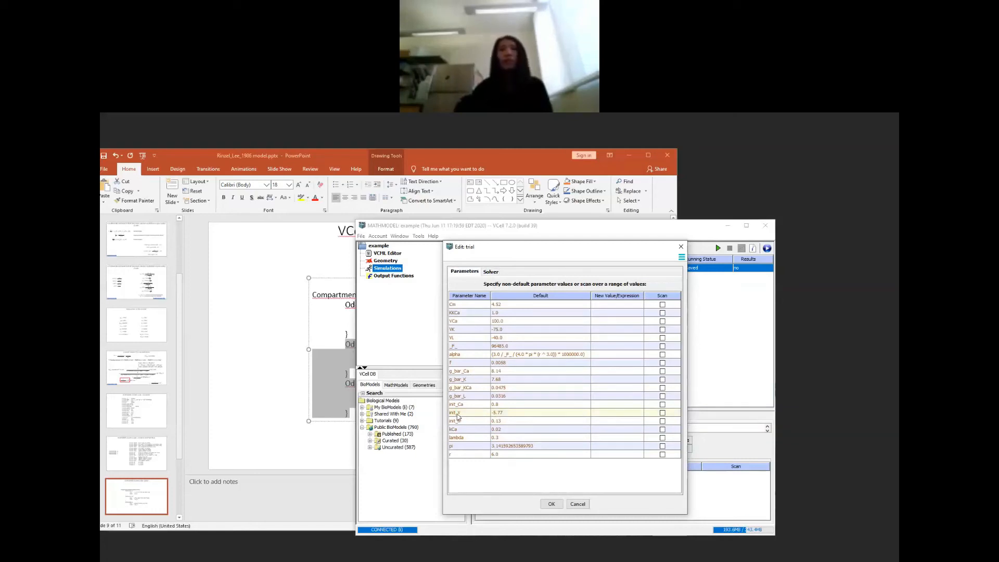
double_click(602, 412)
key(ctrl+a)
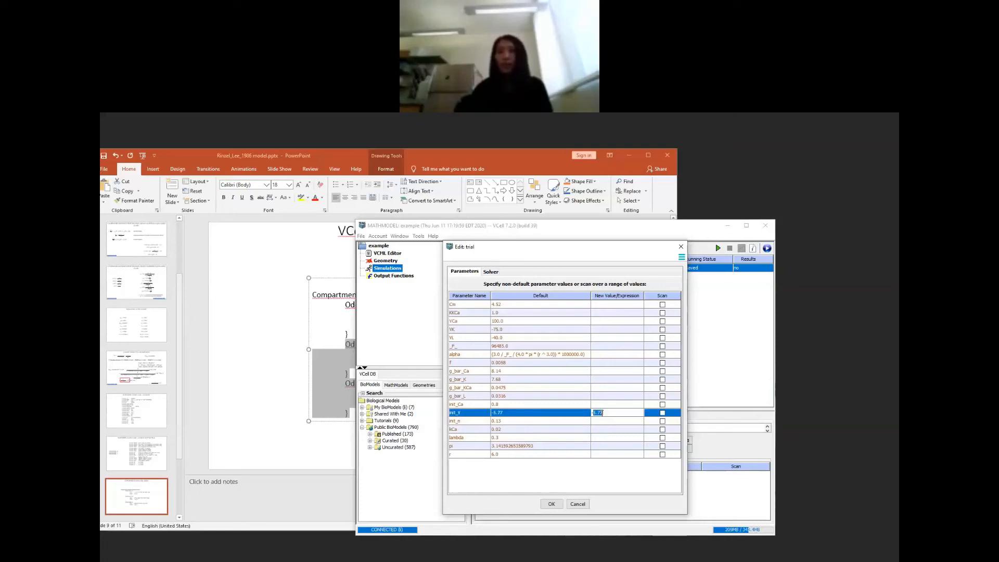
text(-60)
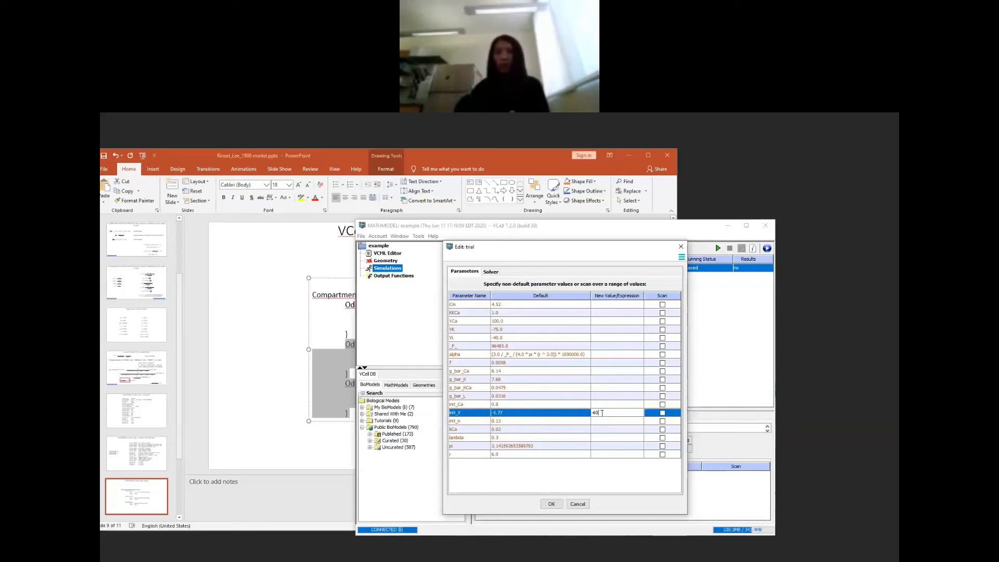
key(Return)
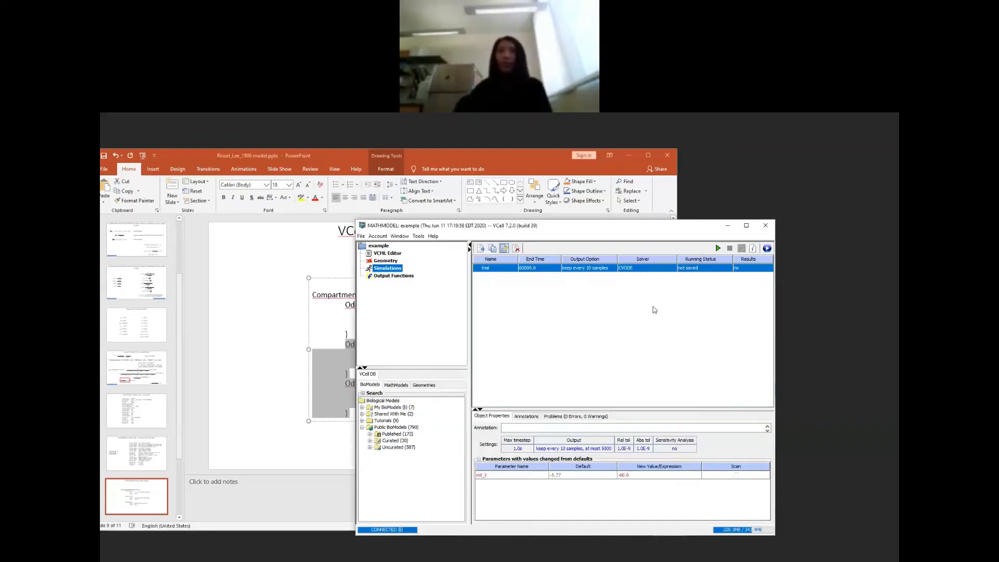
Step: Run the trial simulation, examine the plots of Ca and V over time, and close the results
drag(546, 227, 515, 221)
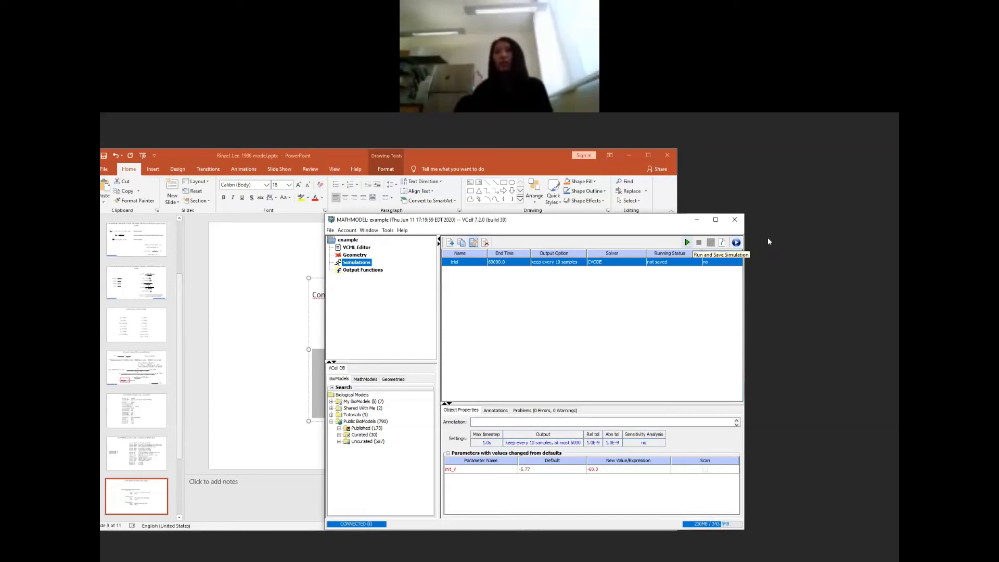
click(737, 242)
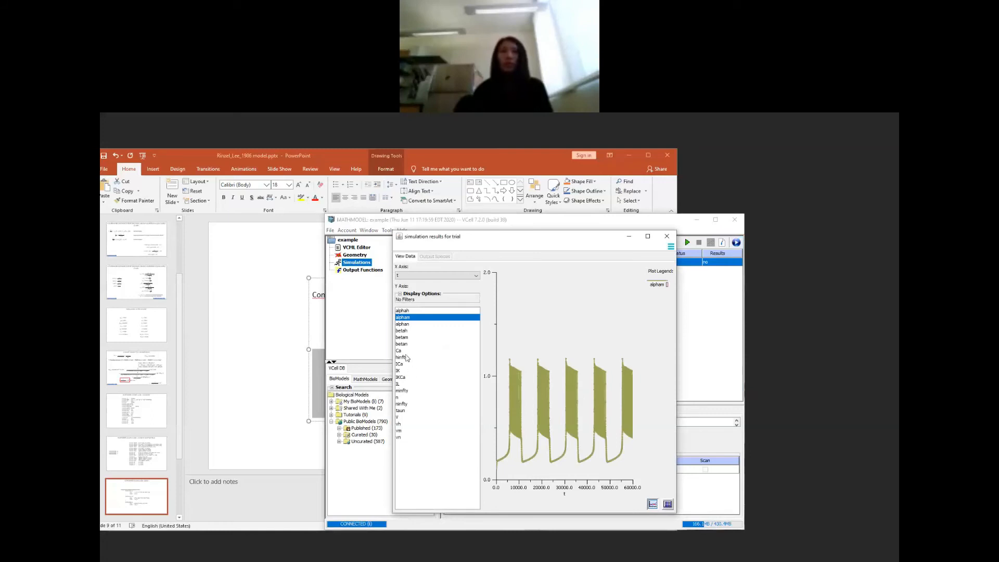
click(405, 350)
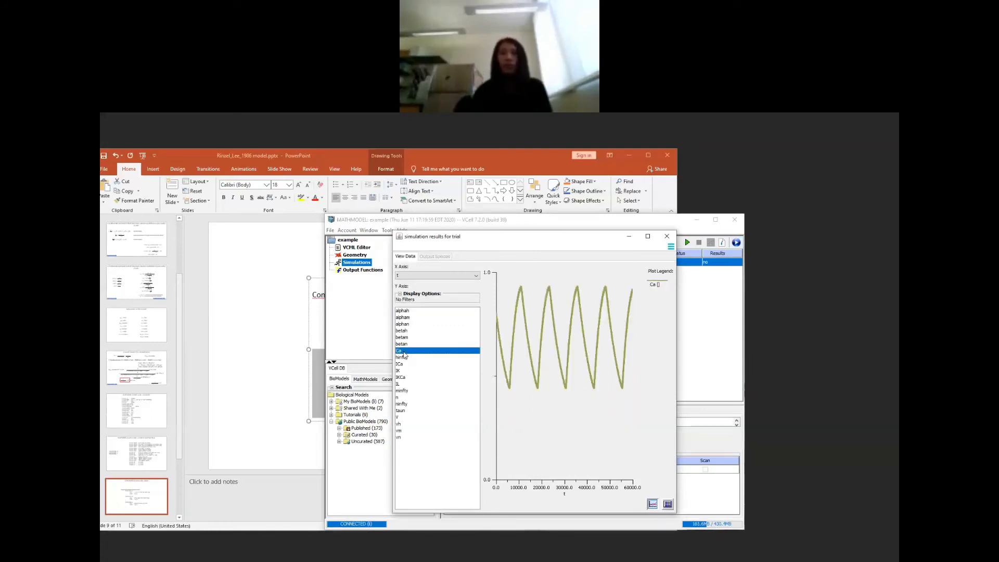
click(399, 417)
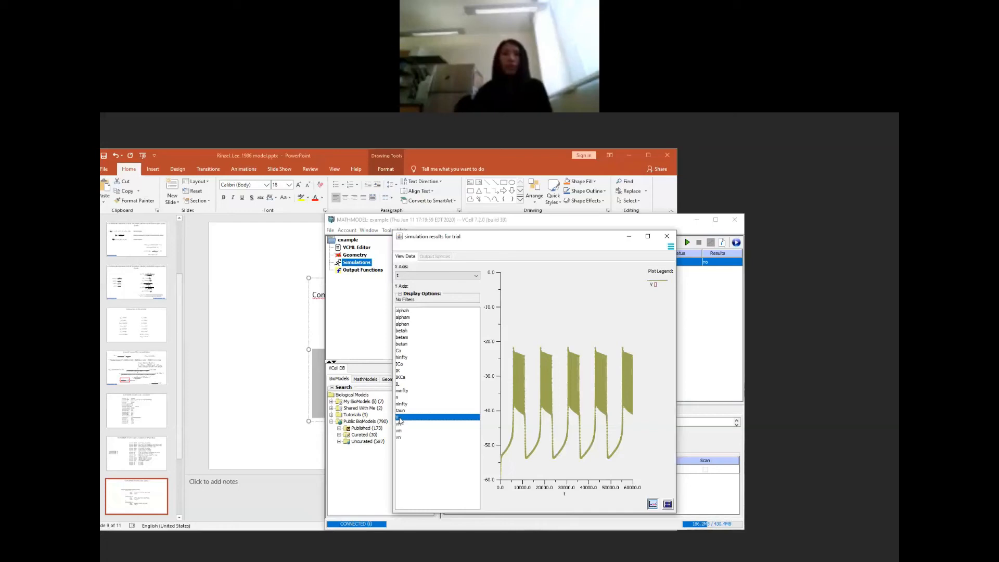
click(667, 236)
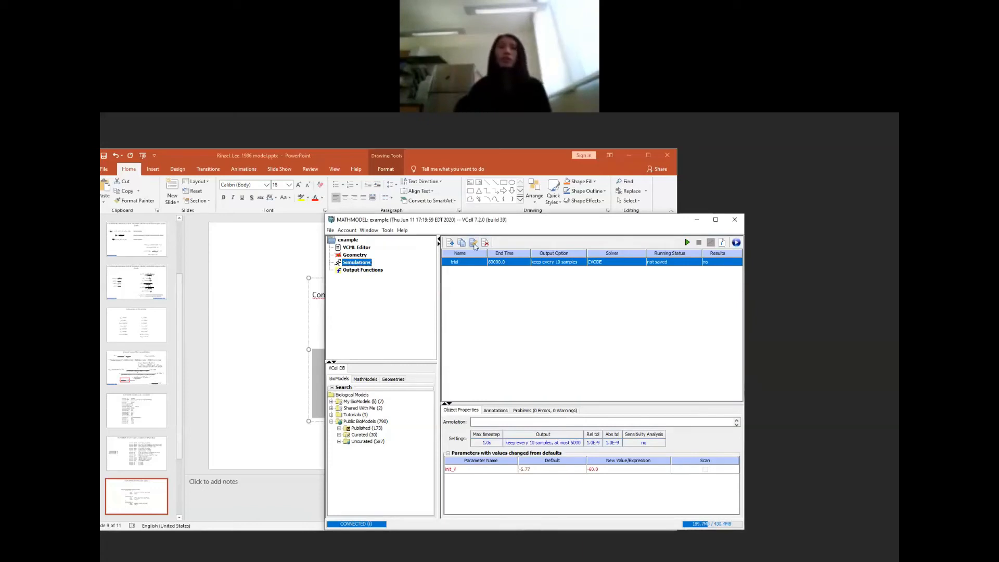
Step: Duplicate the trial simulation and override the kCa parameter of the copy with 0.0052
click(473, 244)
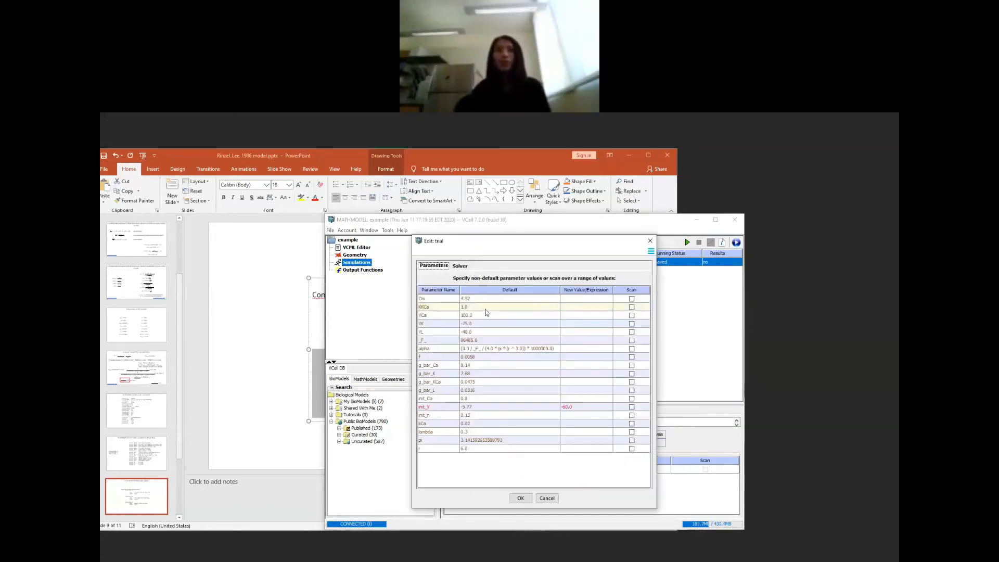
click(650, 241)
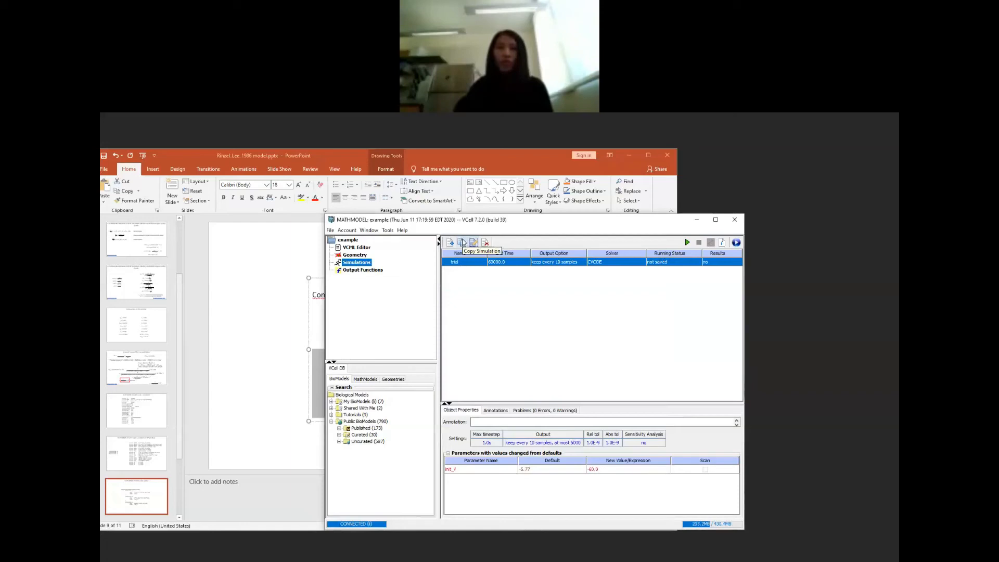
click(463, 242)
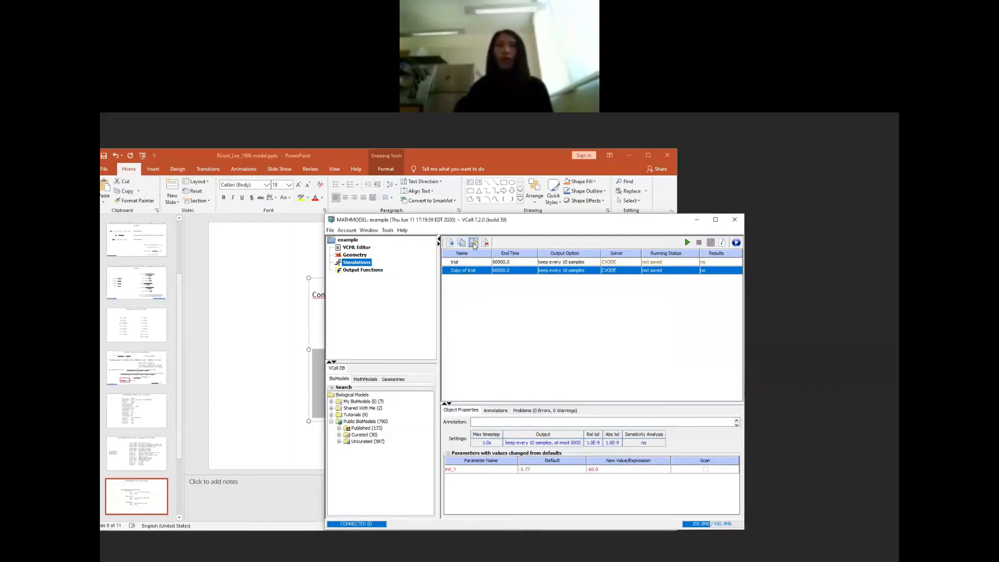
click(473, 243)
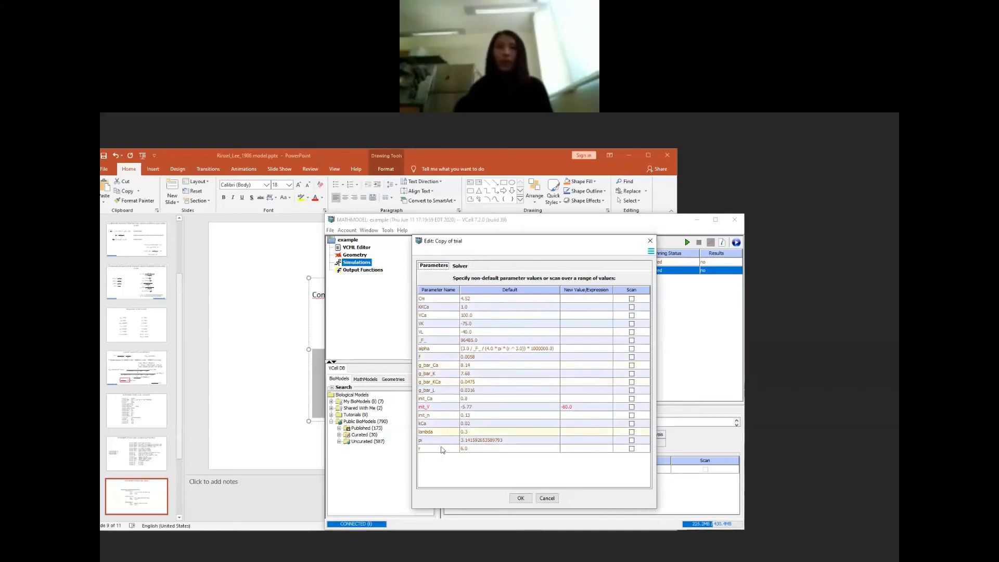
double_click(568, 426)
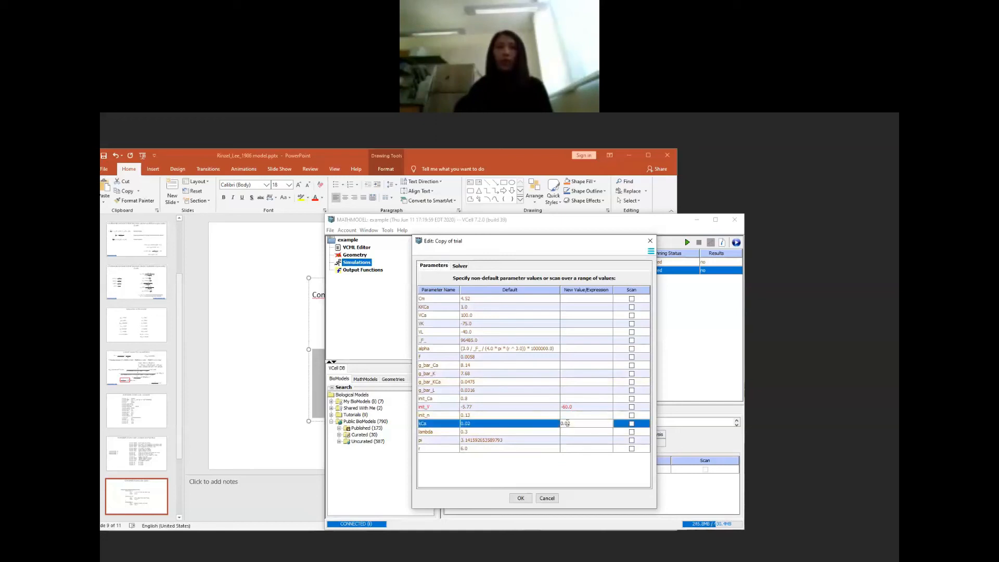
key(BackSpace)
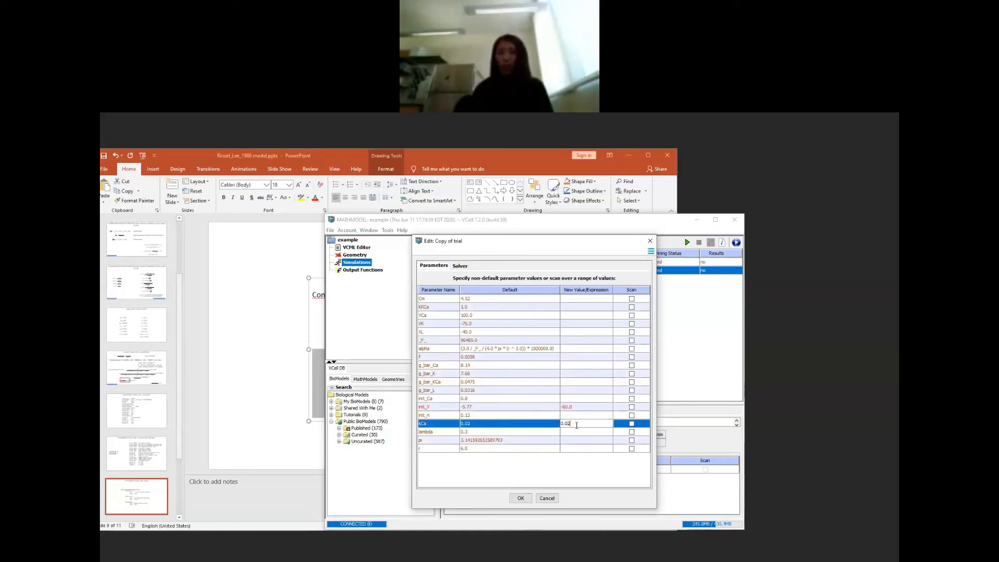
text(053)
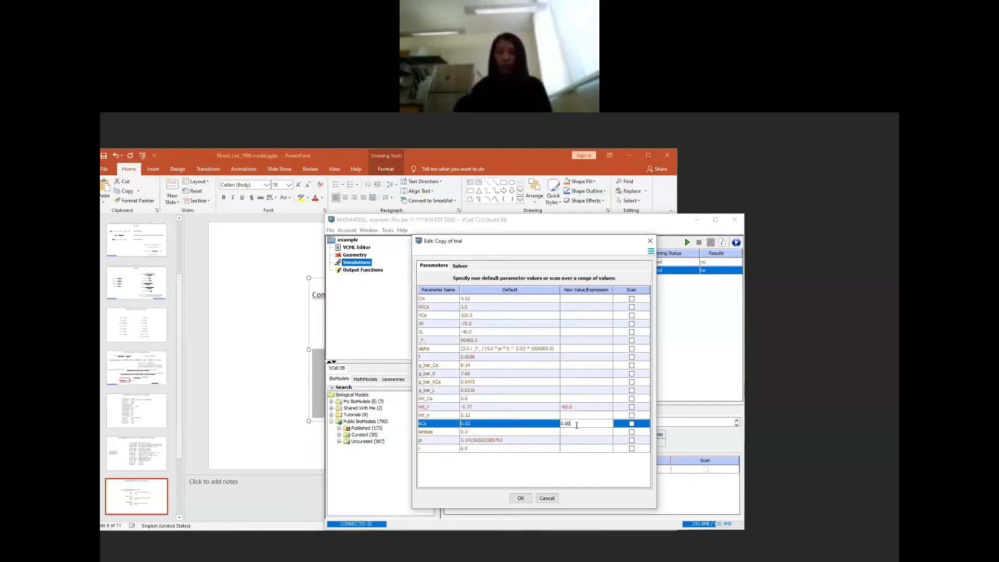
click(521, 498)
Step: Set the end time of the copied simulation to 80000
double_click(503, 272)
key(Delete)
text(80000.0)
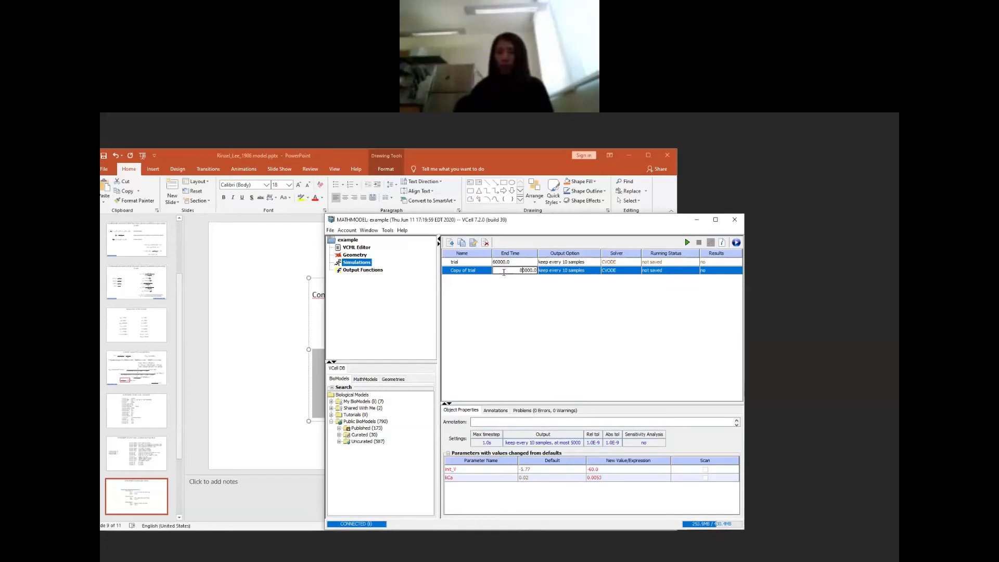
click(708, 271)
Step: Run the copied simulation locally, examine the plot of V over time, and close the results
click(737, 243)
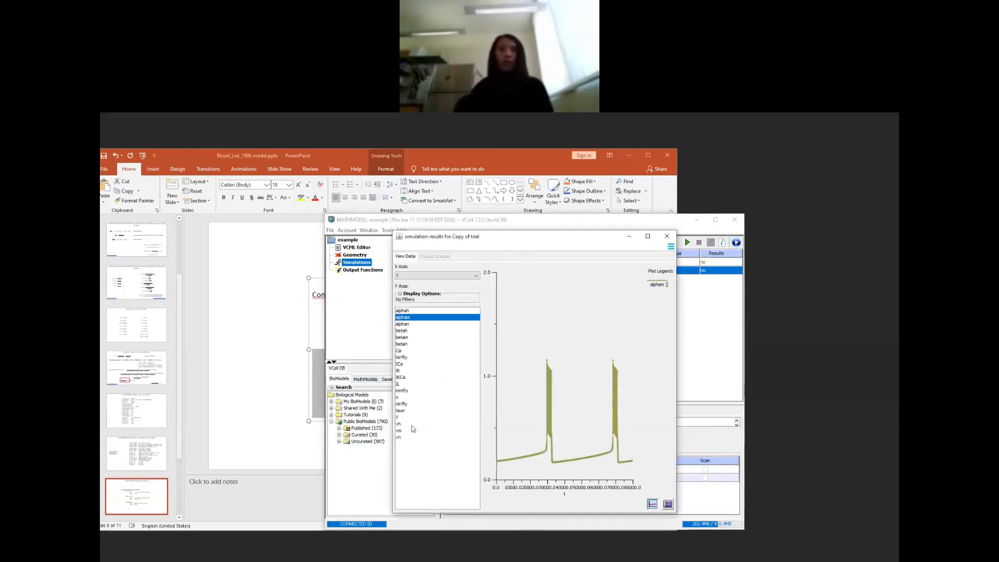
click(404, 420)
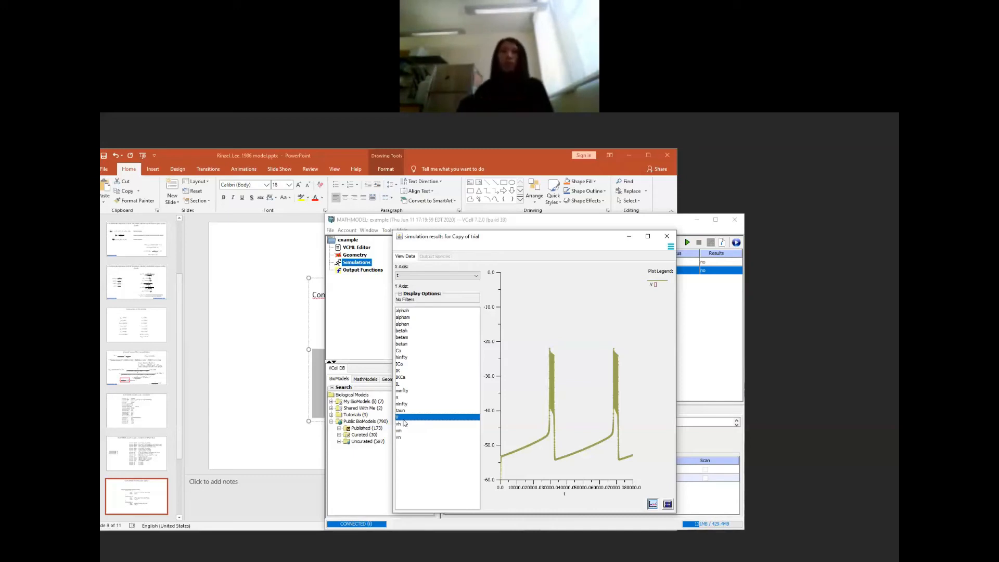
click(667, 237)
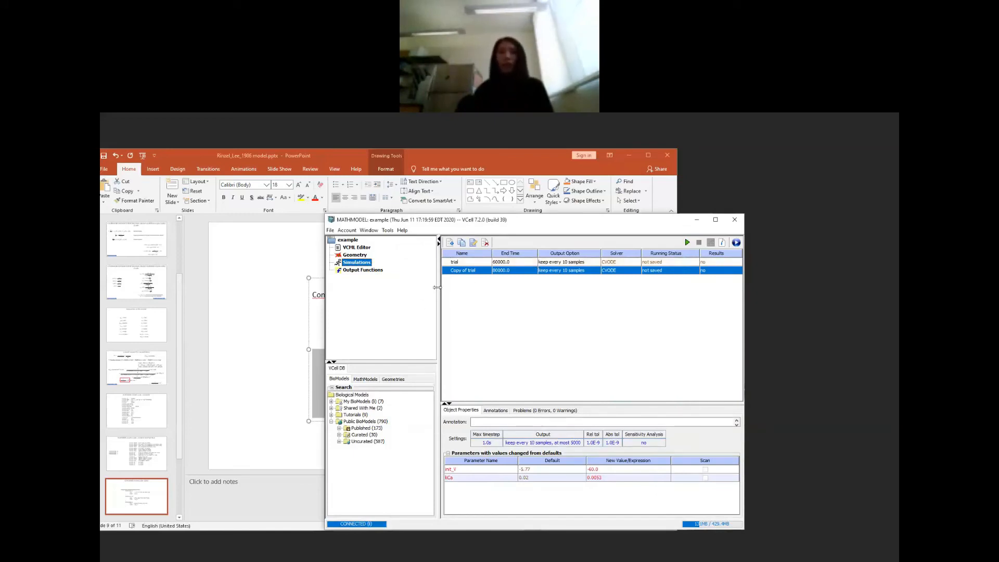
click(317, 333)
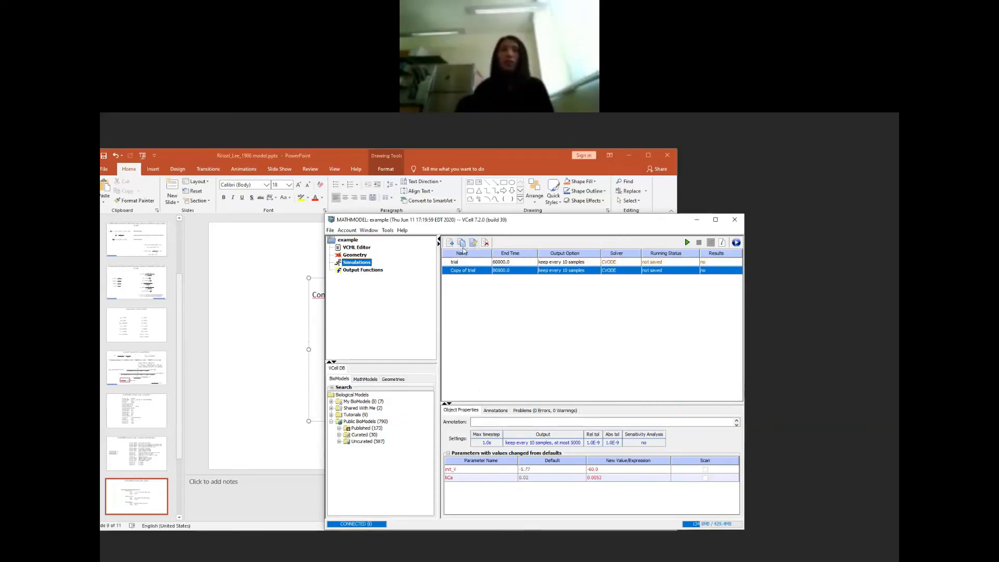
Step: Set up a kCa parameter scan in the original trial simulation with the listed values 0, 0.01, 0.02 and 0.04
click(462, 263)
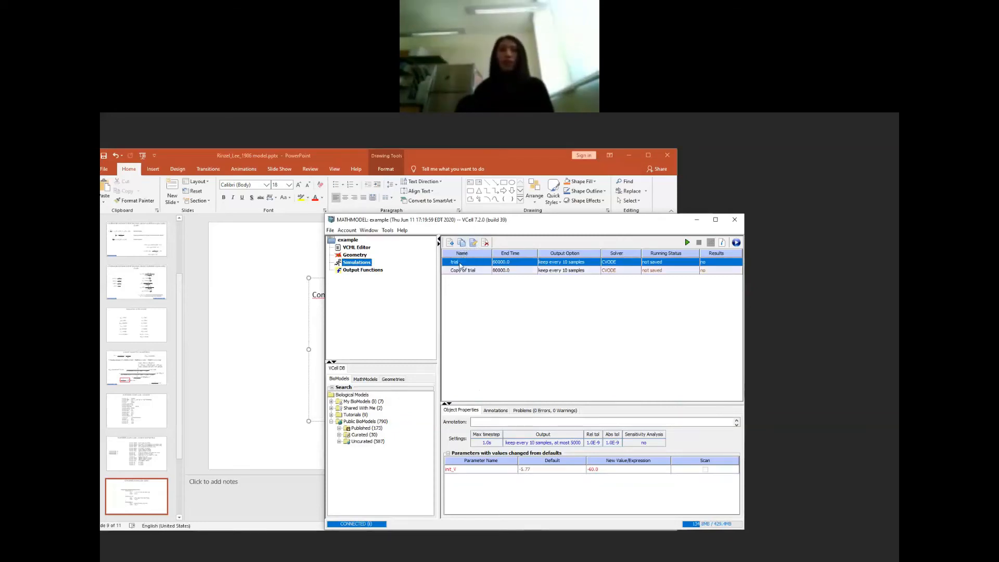
click(473, 243)
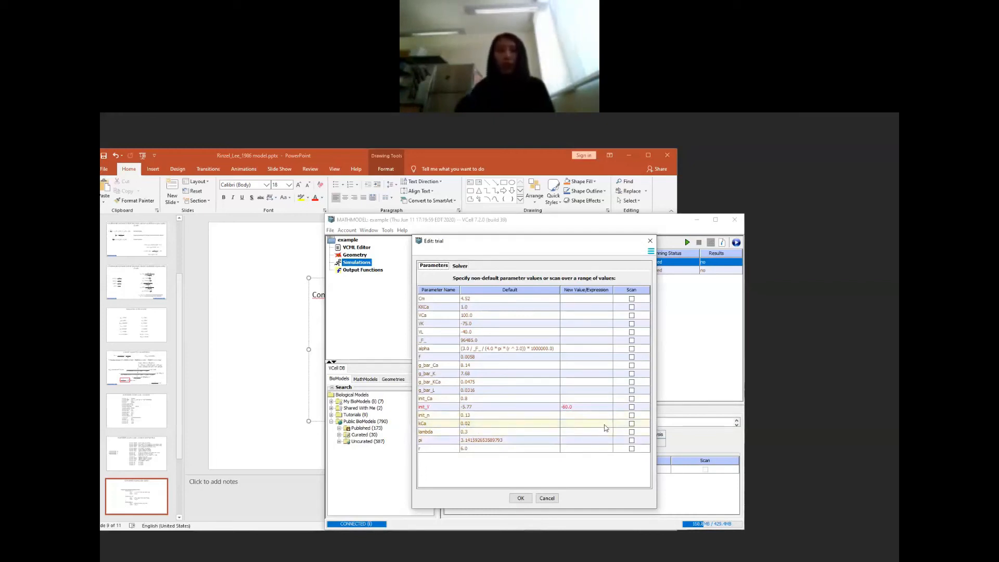
click(631, 424)
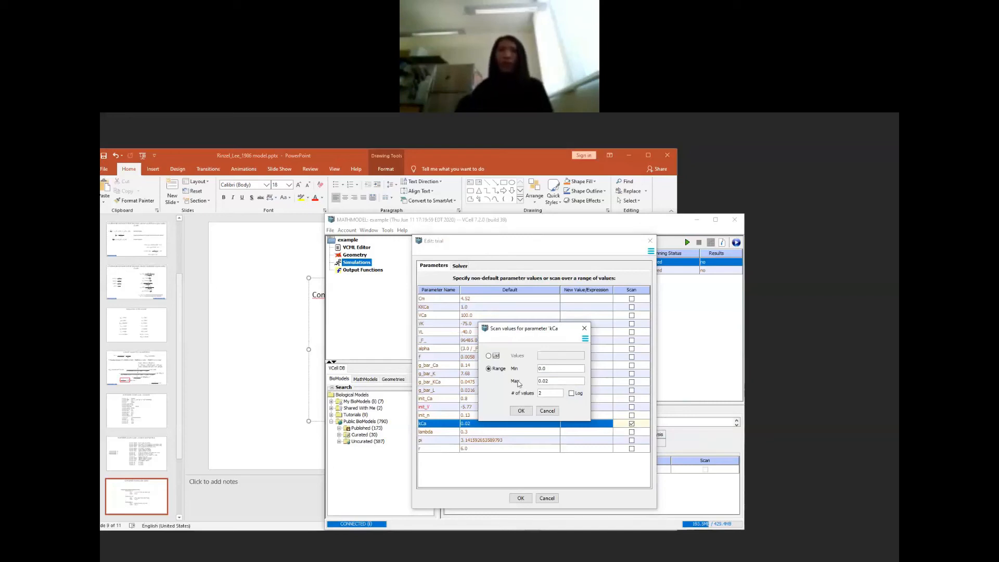
click(489, 355)
click(553, 357)
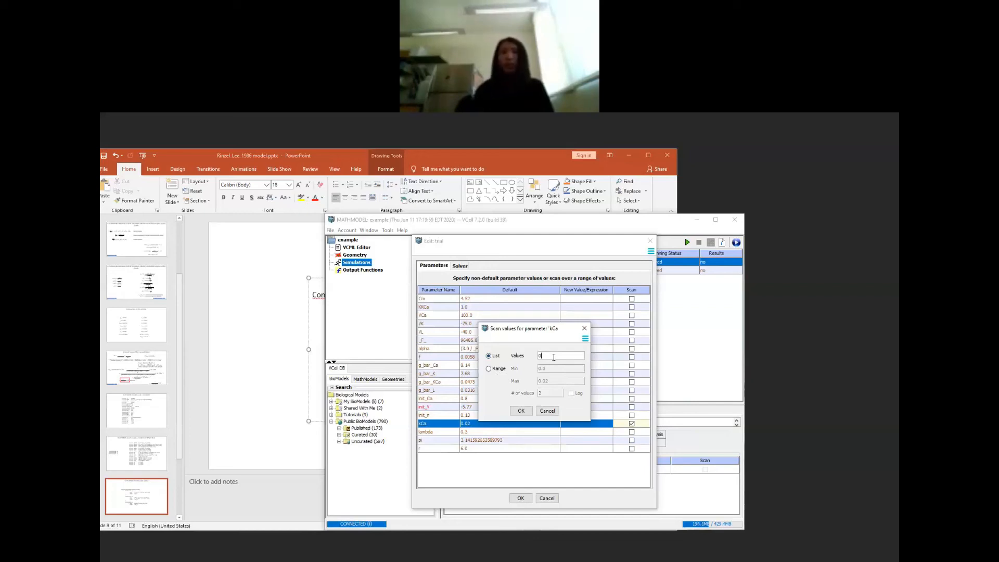
text(0, 0.0)
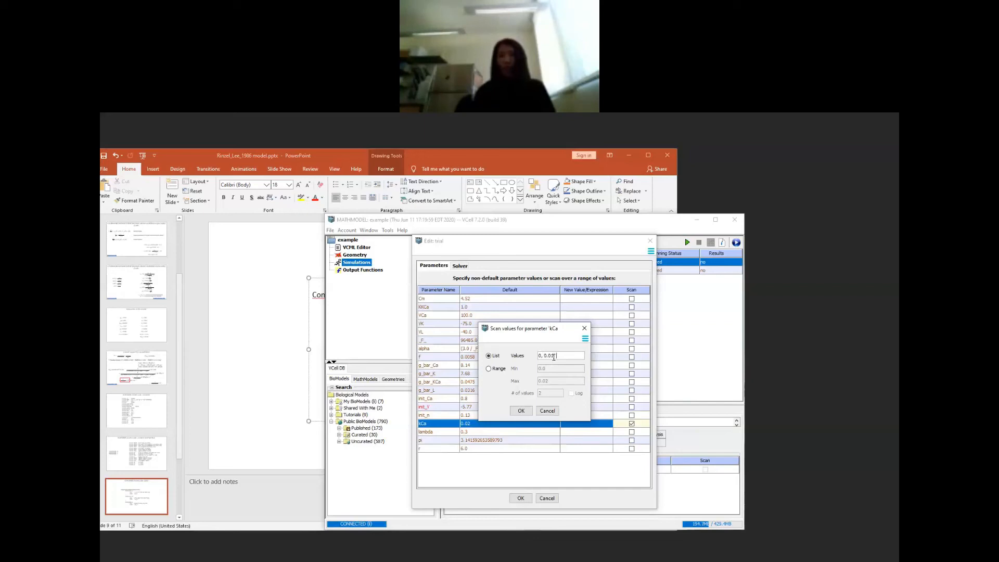
text(1, 0.02, 0.04)
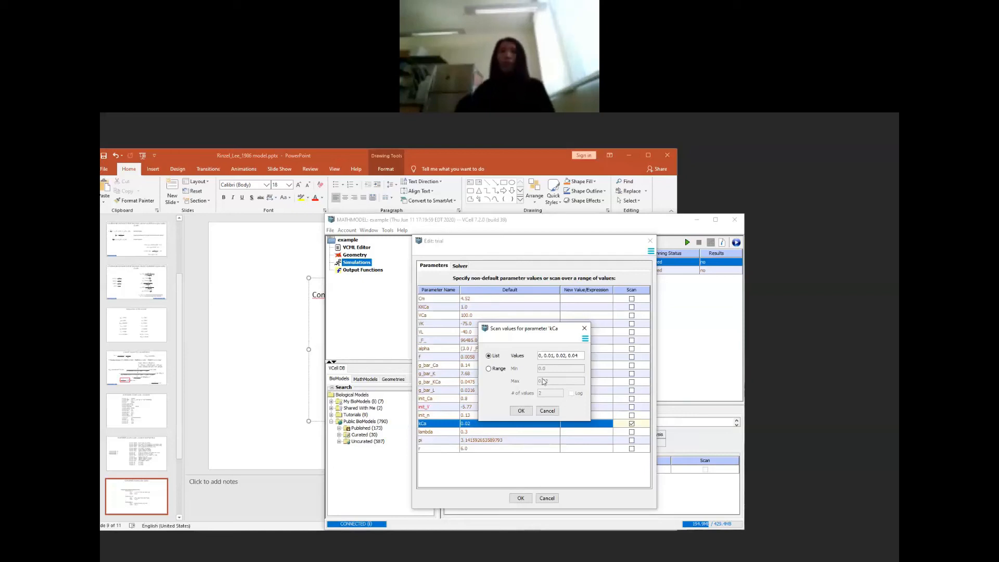
click(521, 412)
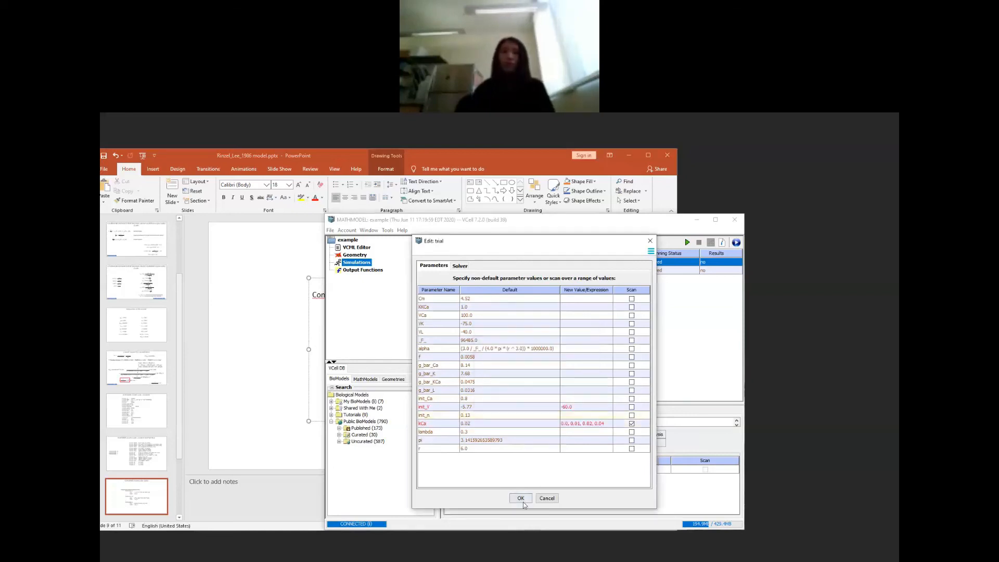
click(521, 498)
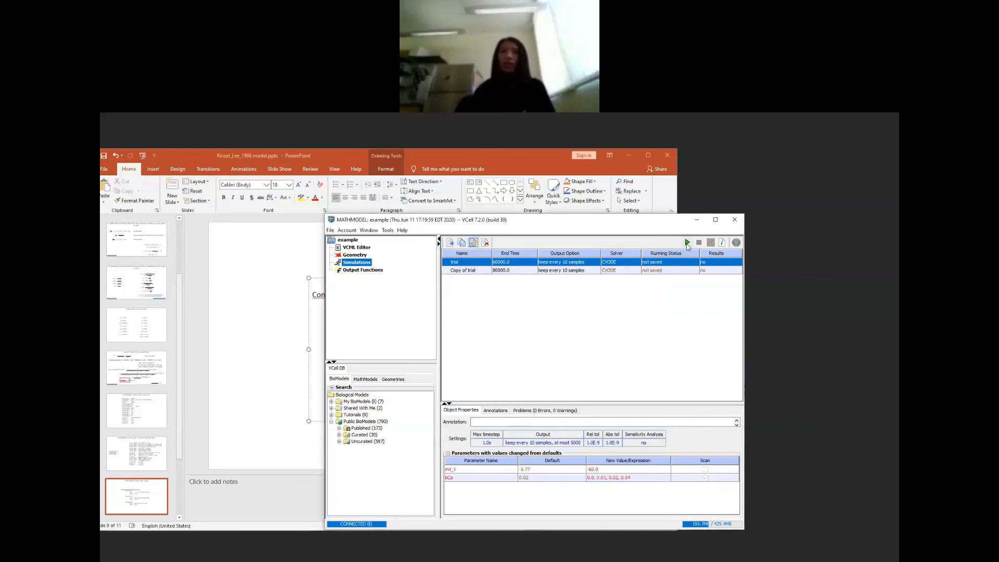
Step: Run the trial simulation with its parameter scan on the server and open the results
click(688, 244)
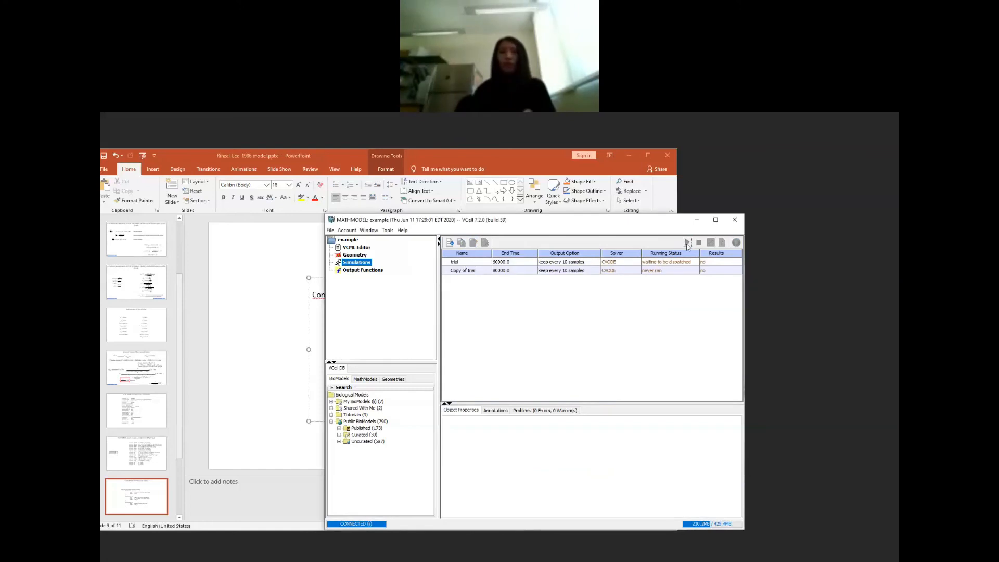
click(642, 262)
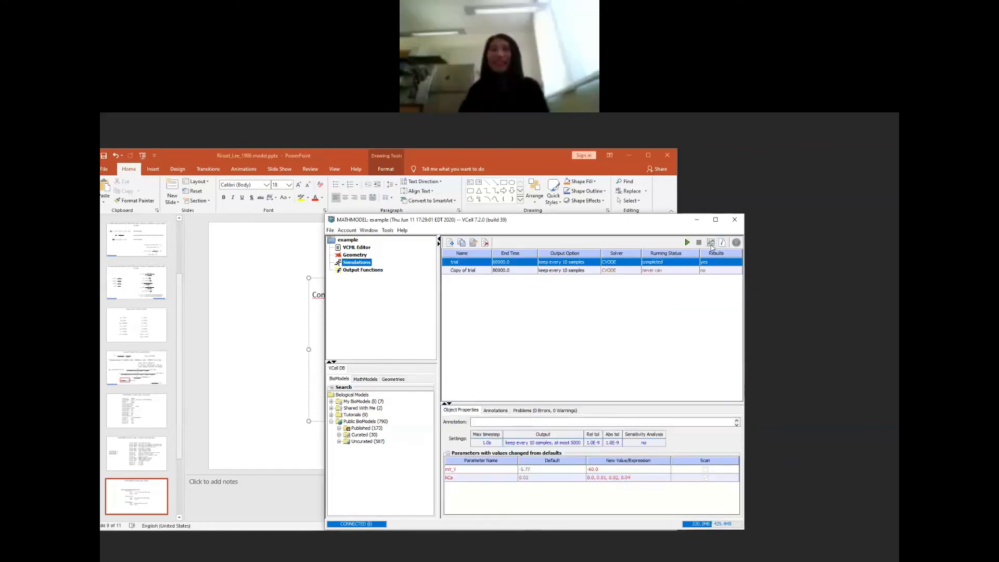
click(711, 243)
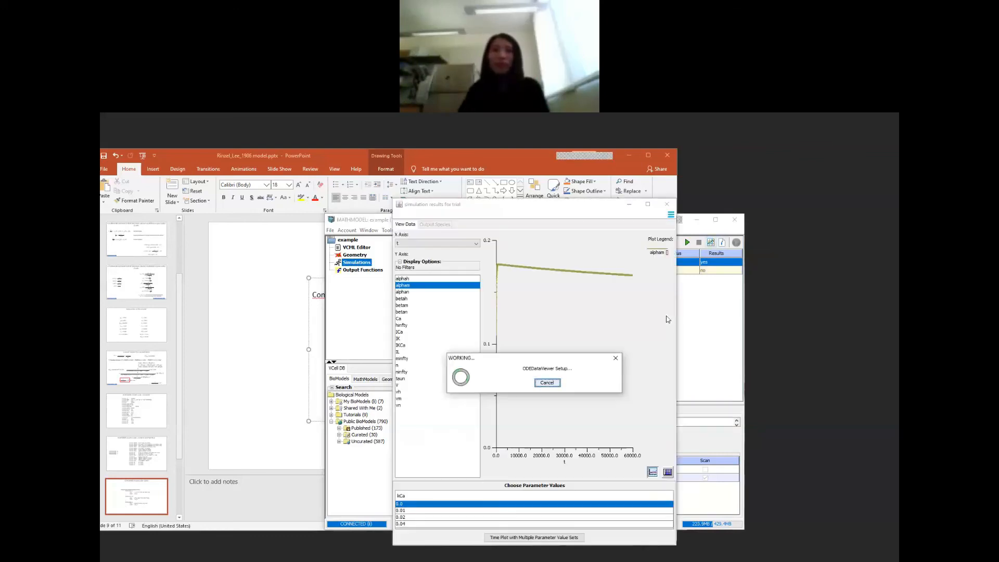
Step: Examine V over time for kCa values 0.0 and 0.02, and compare Ca for the same two values
click(406, 385)
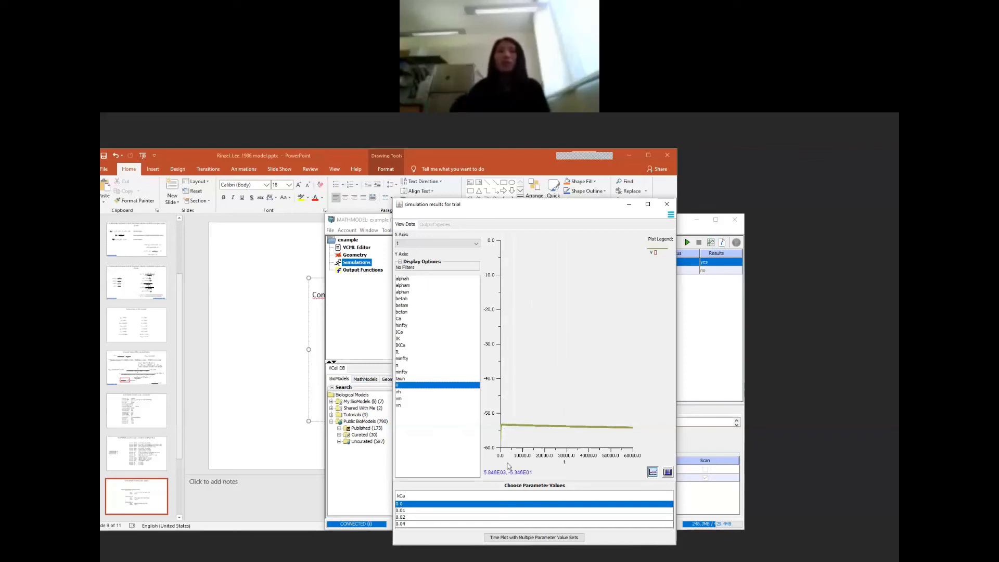
click(416, 517)
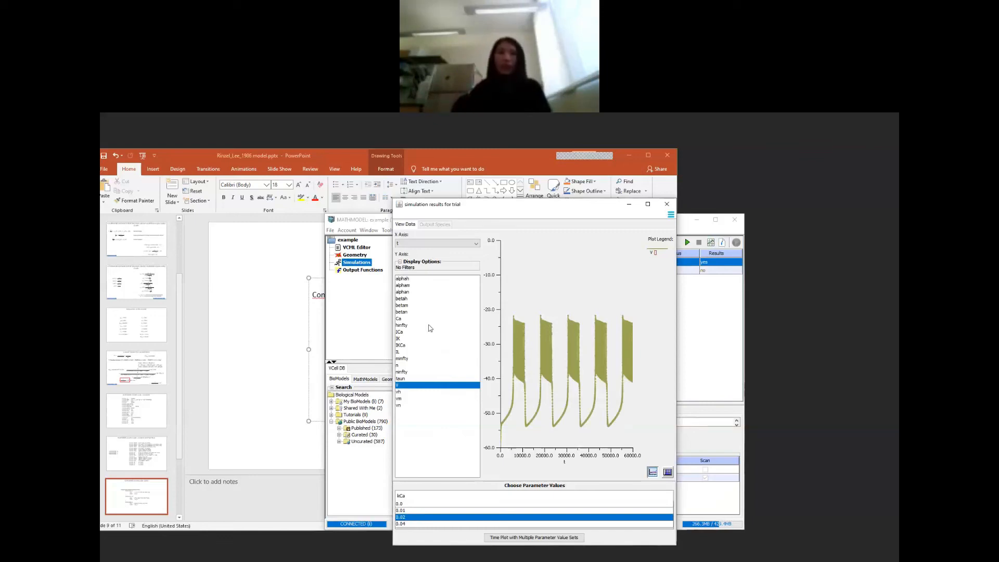
click(401, 319)
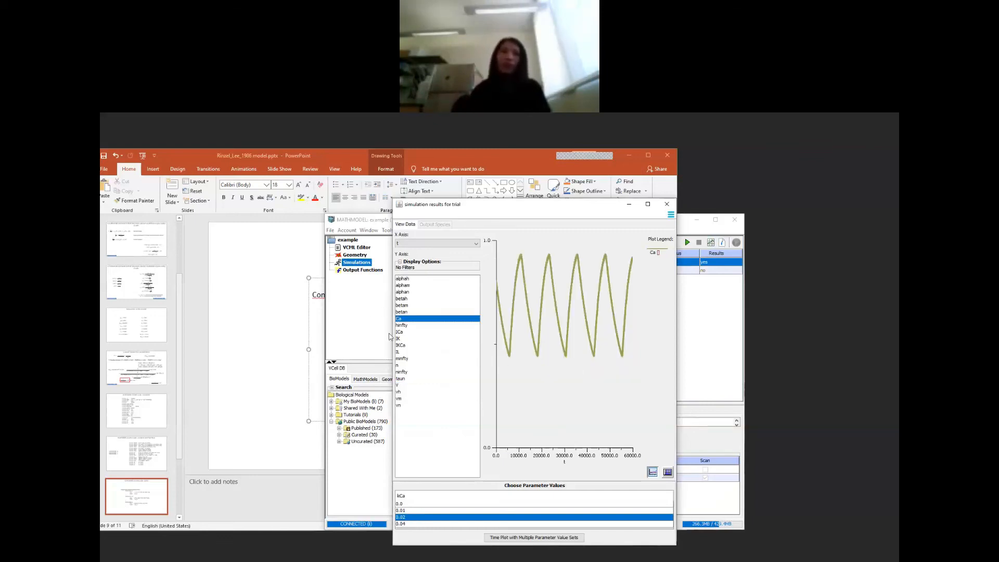
click(413, 505)
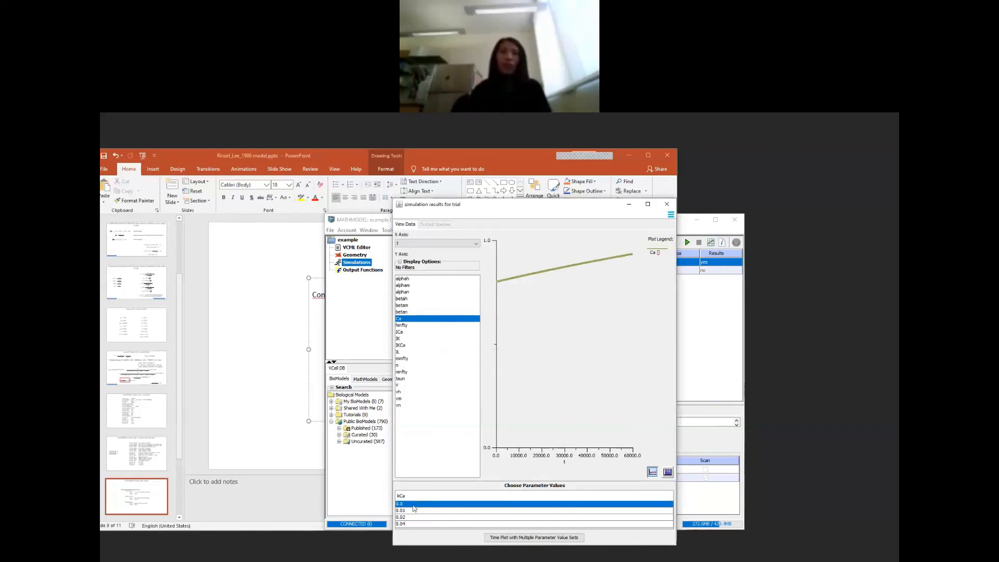